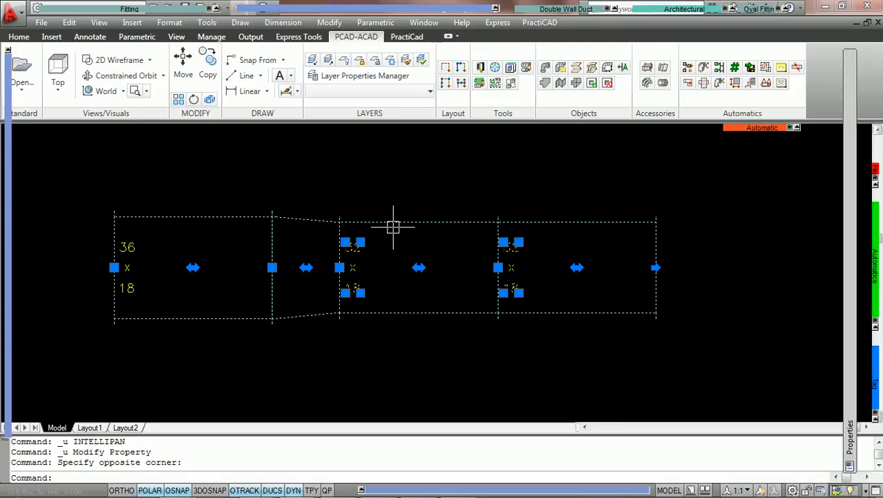
# Set the outlet width of the transition fitting between the 36x18 and 32x18 ducts to 16.
pyautogui.press('Escape')
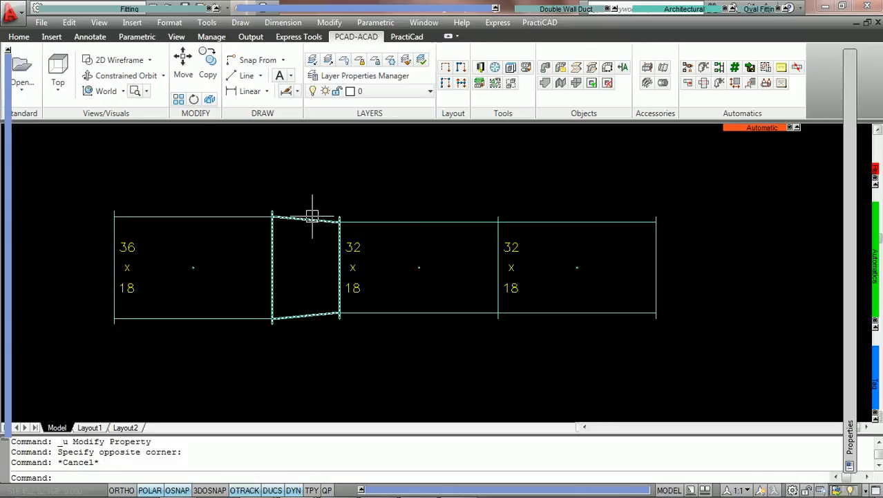
pyautogui.doubleClick(312, 217)
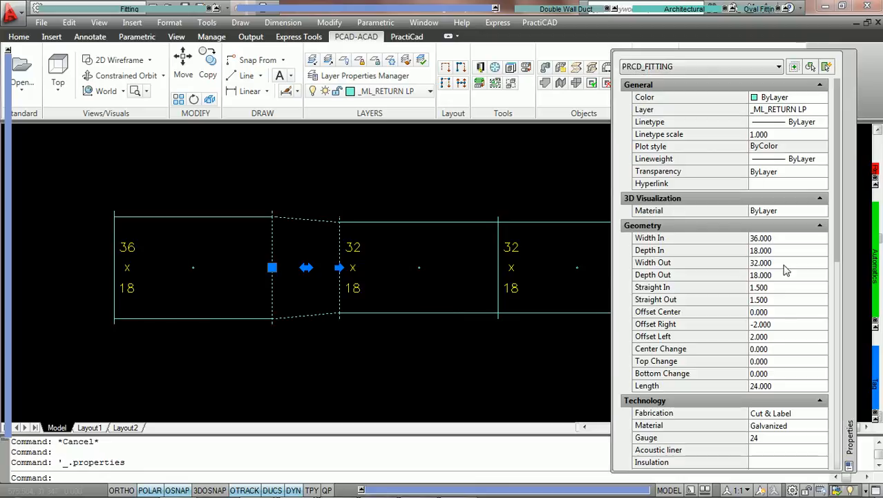
pyautogui.click(785, 263)
pyautogui.write('16')
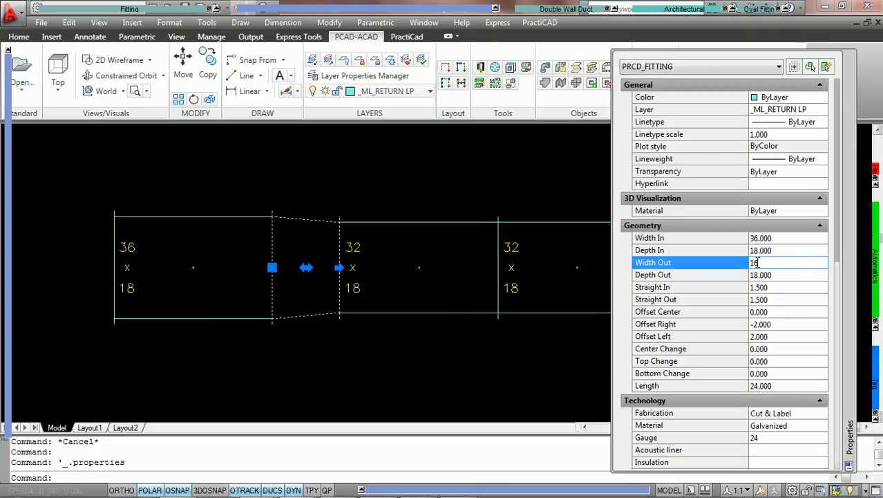
pyautogui.press('Return')
pyautogui.write('16')
pyautogui.press('Return')
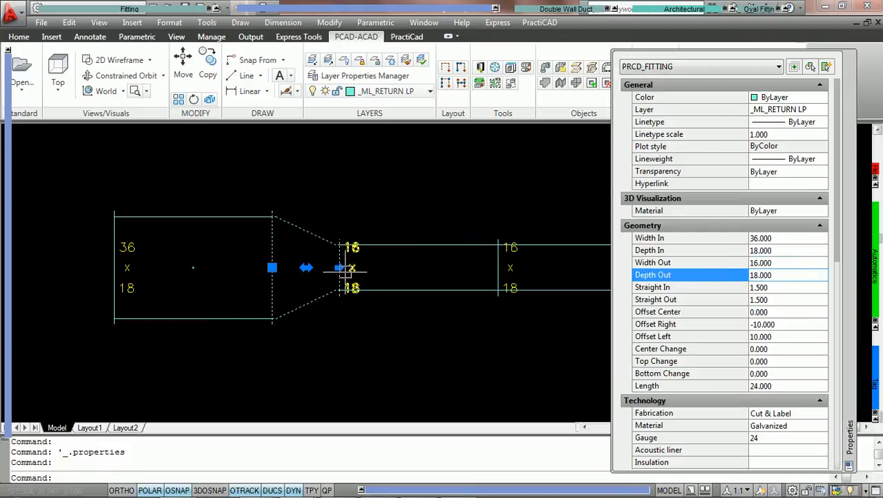
pyautogui.scroll(-1, 366, 254)
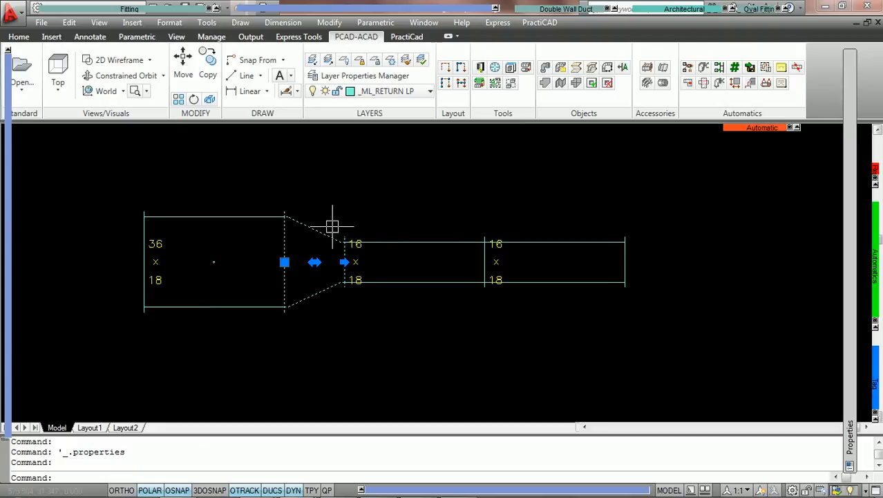
# Undo the outlet width change on the transition fitting.
pyautogui.hotkey('ctrl', 'z')
pyautogui.hotkey('ctrl', 'z')
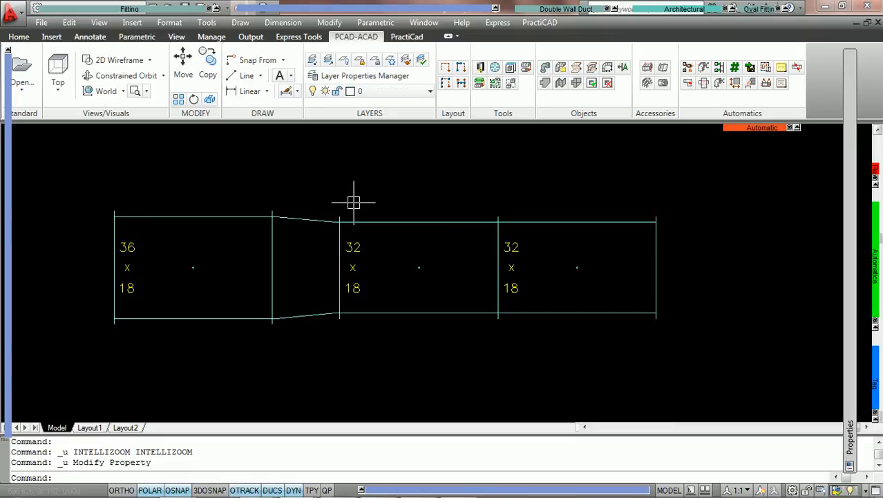
pyautogui.click(584, 351)
pyautogui.click(101, 145)
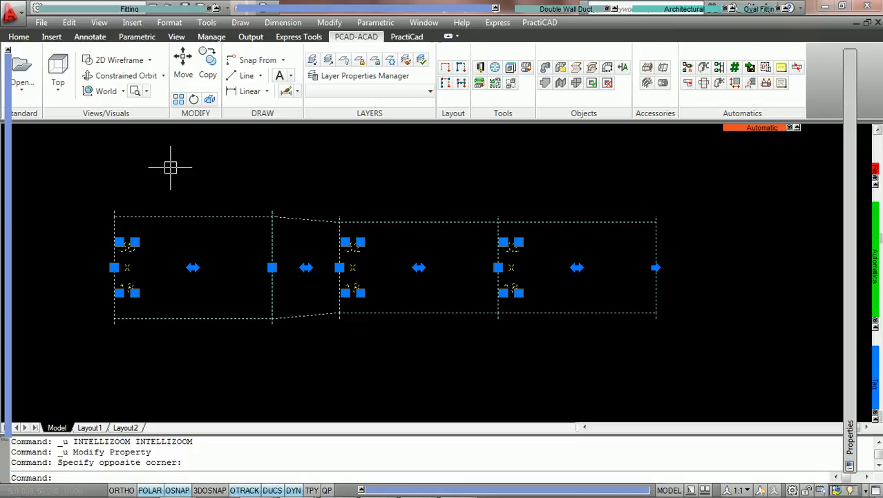
pyautogui.press('Escape')
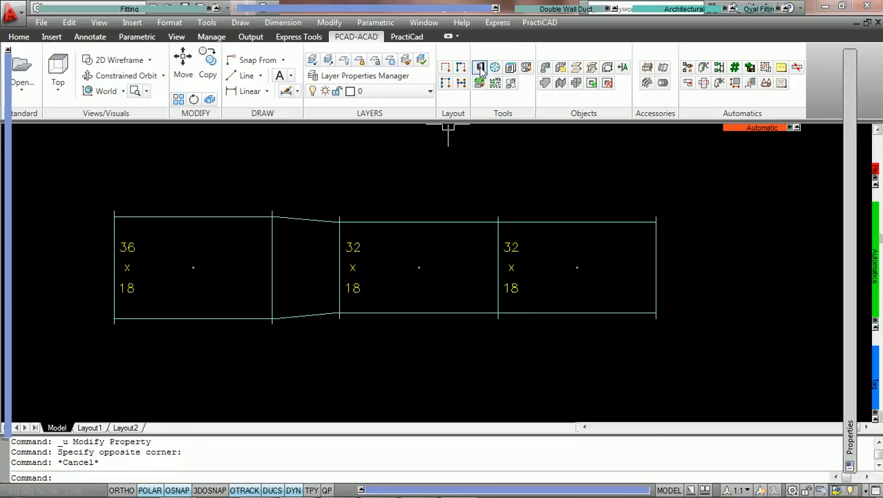
# Open the PractiCAD libraries in a maximized window and go to the Ultimatics library.
pyautogui.click(480, 67)
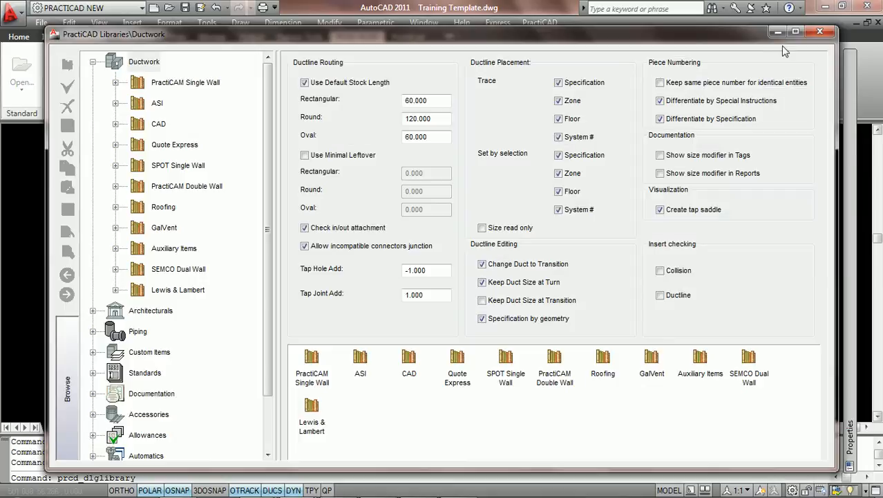
pyautogui.click(794, 32)
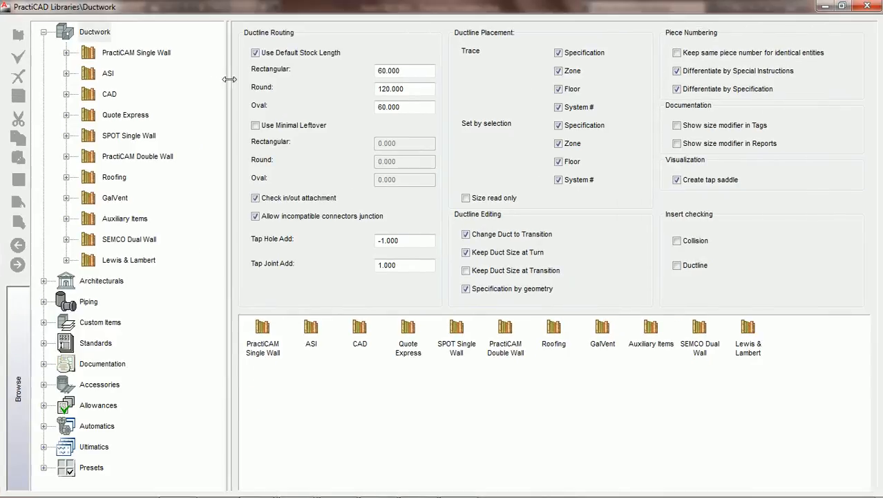
pyautogui.click(44, 33)
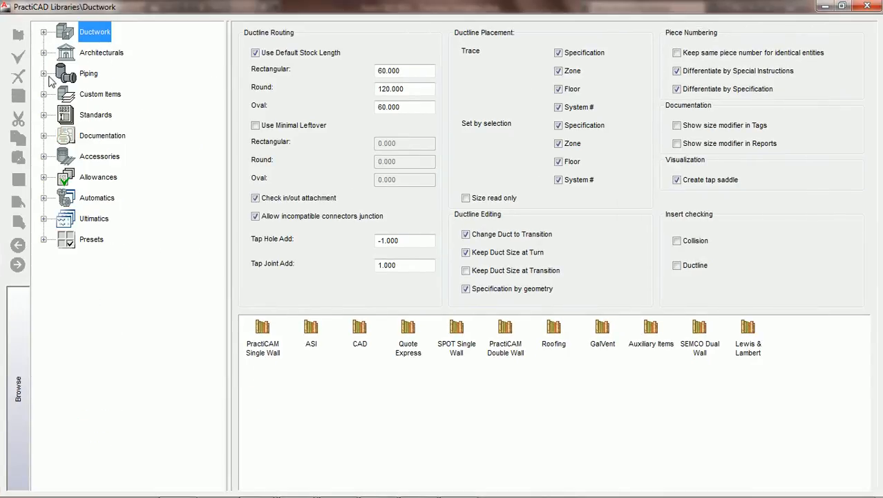
pyautogui.click(100, 219)
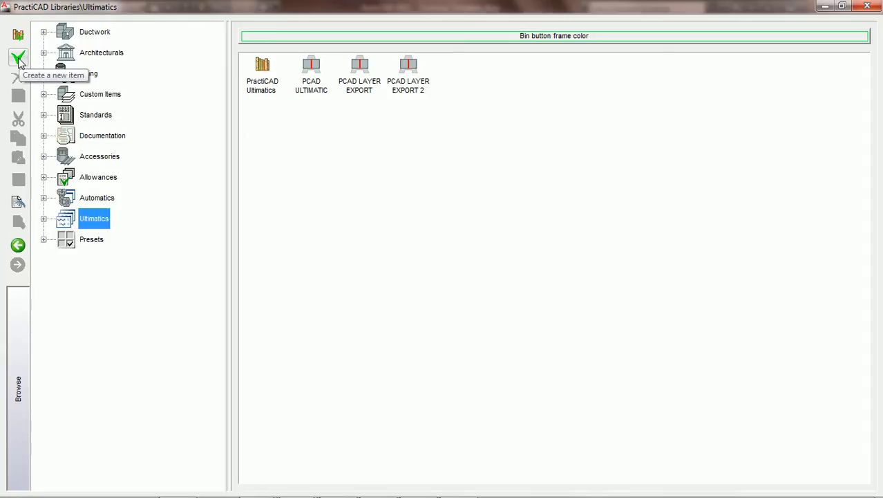
# Create an ultimatic with the auto_check_ductline.bmp picture and name it PCAD SIZE TAGS.
pyautogui.click(19, 59)
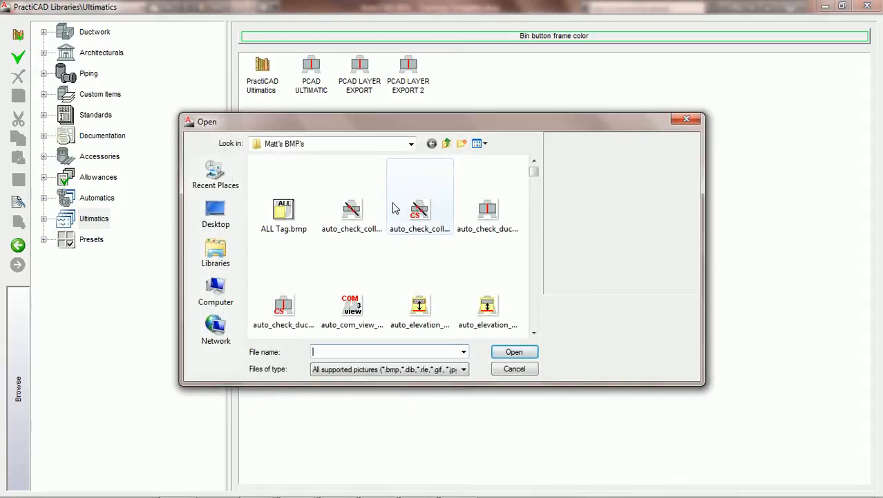
pyautogui.click(488, 213)
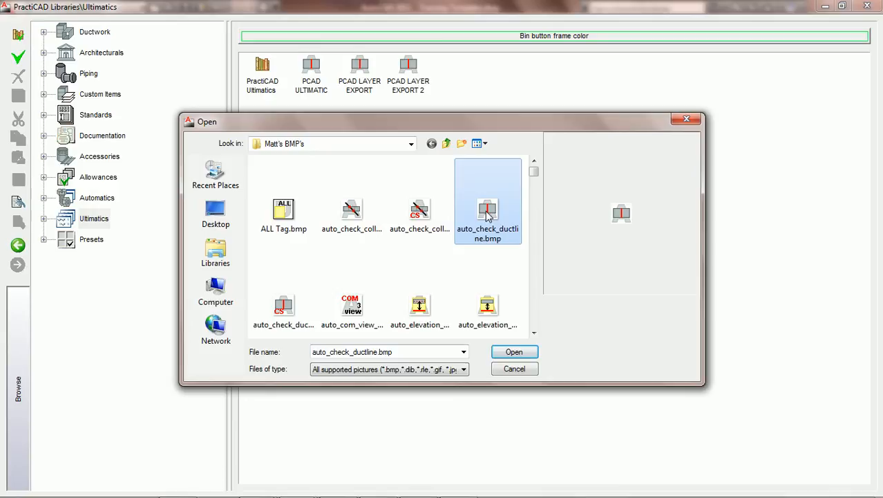
pyautogui.click(513, 352)
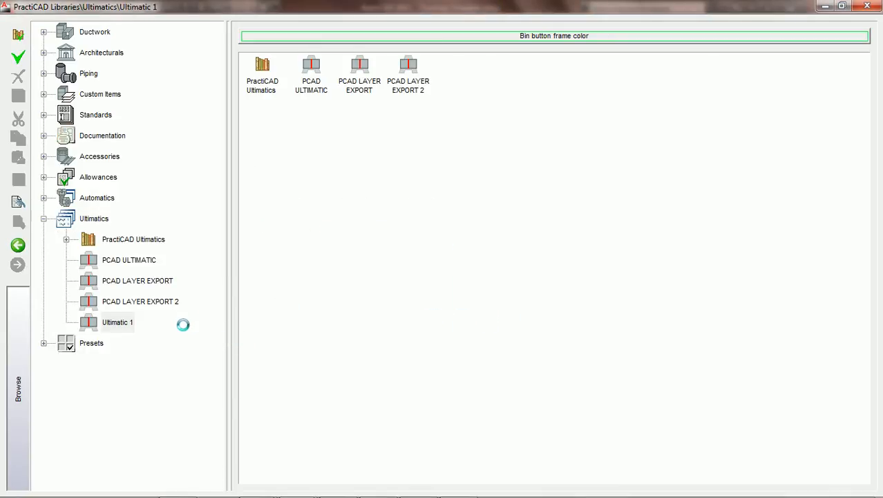
pyautogui.write('PCAD SIZE TAGS')
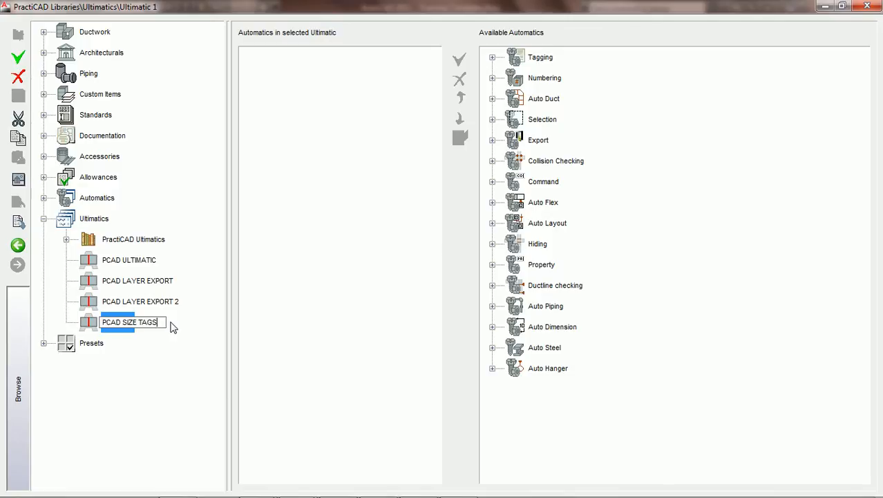
pyautogui.press('Return')
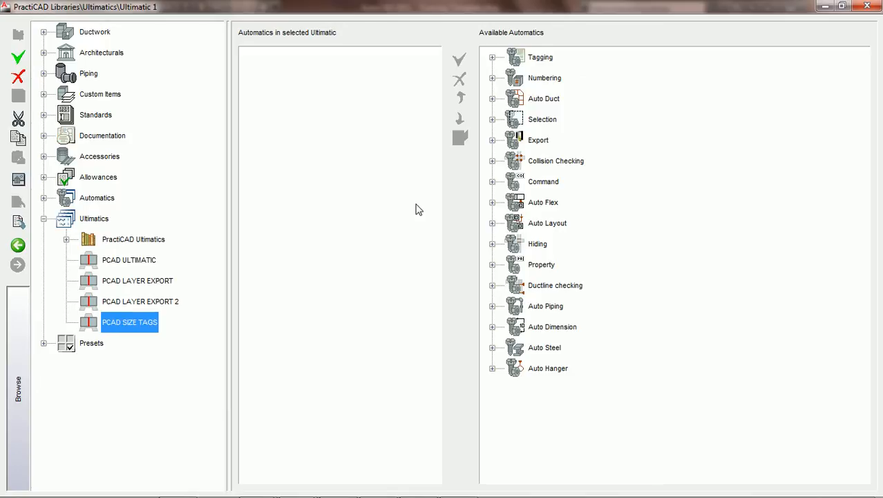
# Add the Select Fittings - CS automatic from PractiCAD Selection Autos to the PCAD SIZE TAGS ultimatic.
pyautogui.click(492, 120)
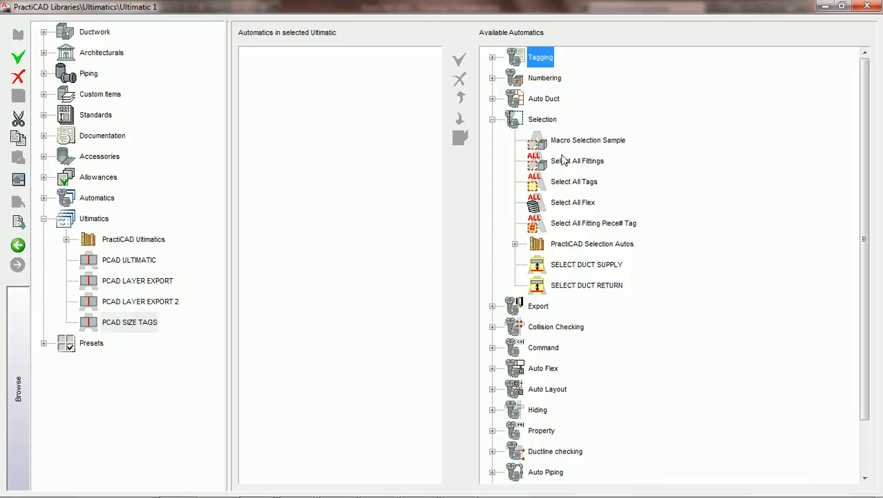
pyautogui.click(515, 243)
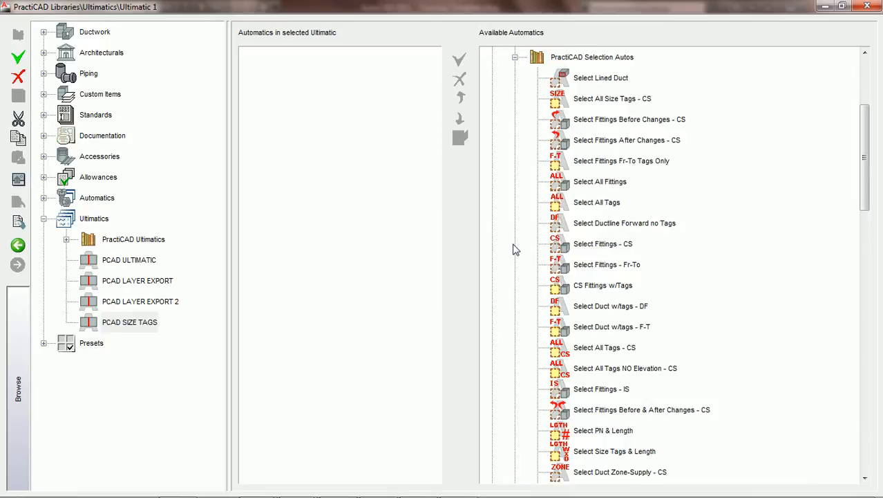
pyautogui.click(591, 250)
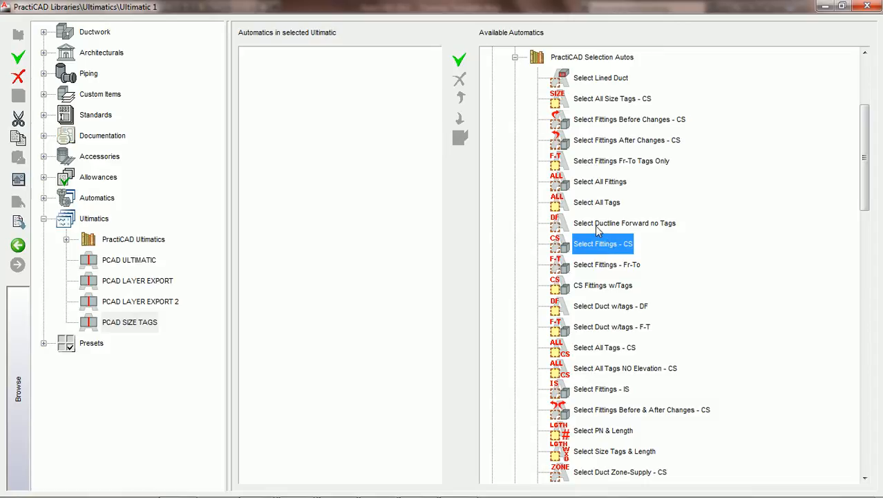
pyautogui.click(459, 60)
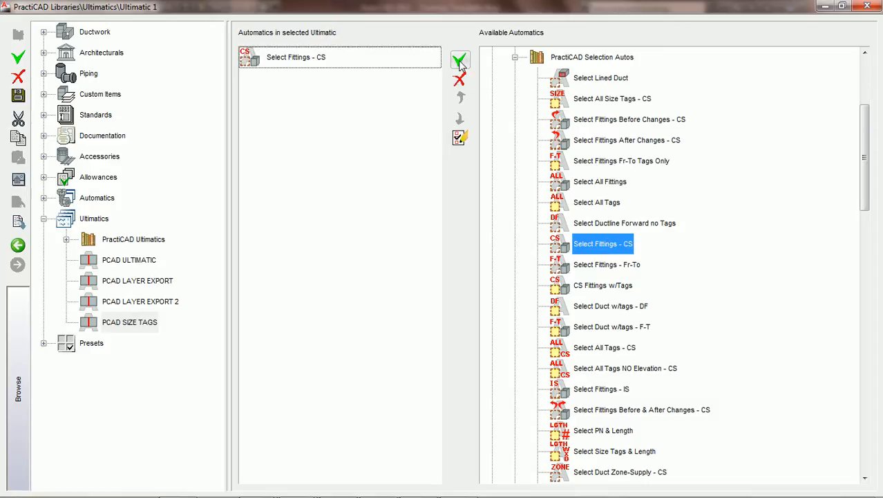
# Open the ultimatic's Select Fittings - CS automatic for editing, saving the ultimatic's changes.
pyautogui.click(291, 62)
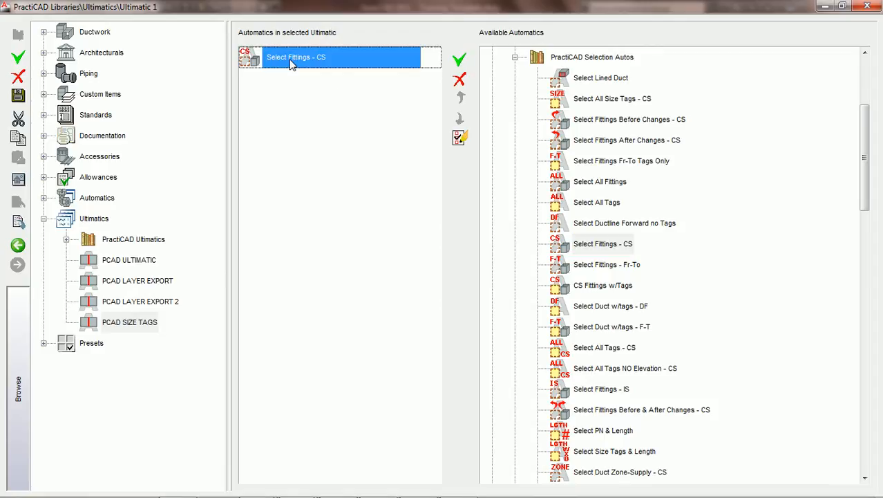
pyautogui.click(460, 139)
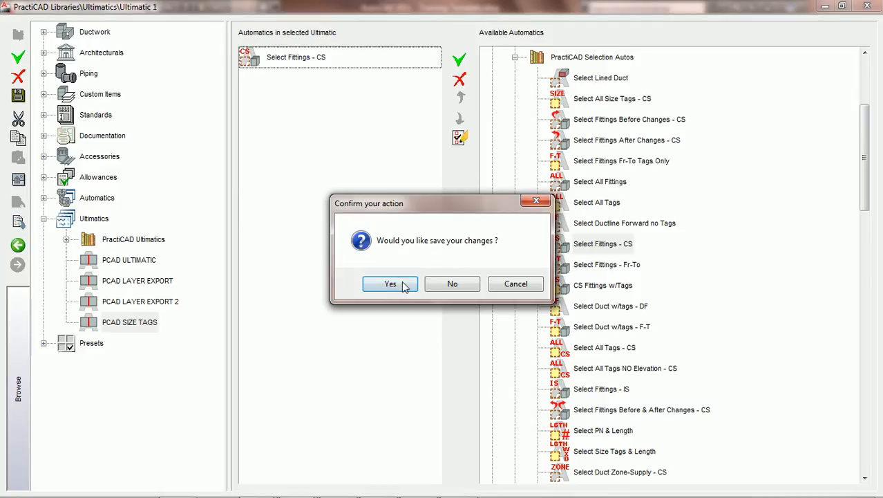
pyautogui.click(391, 285)
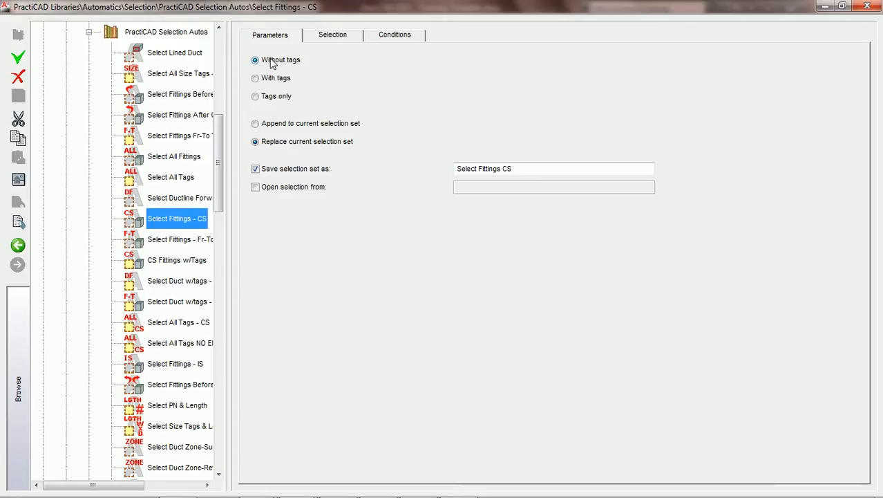
# Review the selection, condition and parameter settings of Select Fittings - CS, including its saved selection set name, and return to the ultimatic.
pyautogui.click(335, 38)
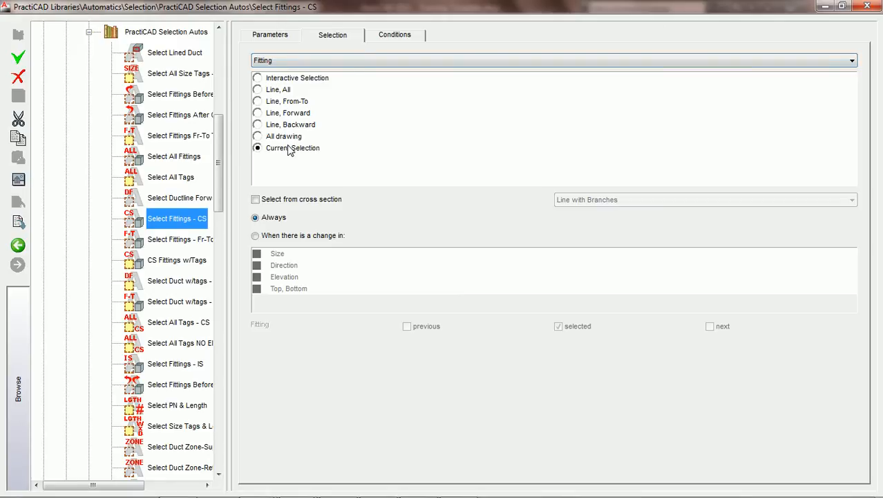
pyautogui.click(399, 38)
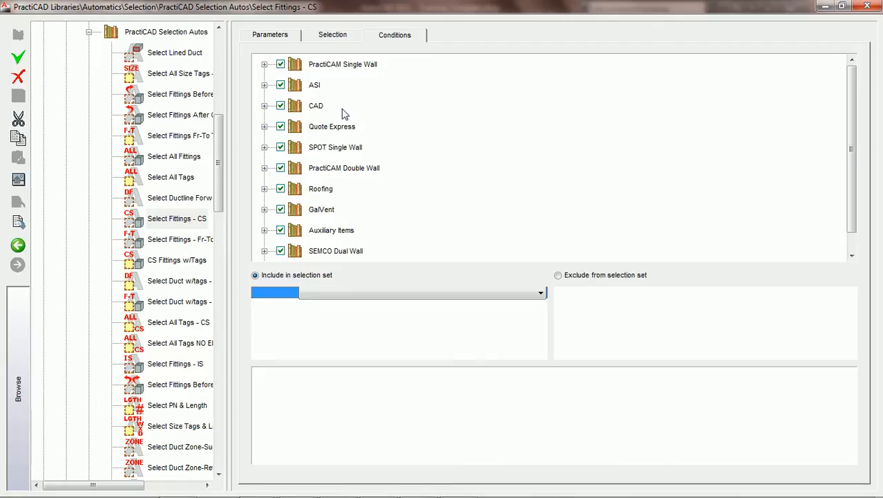
pyautogui.click(335, 37)
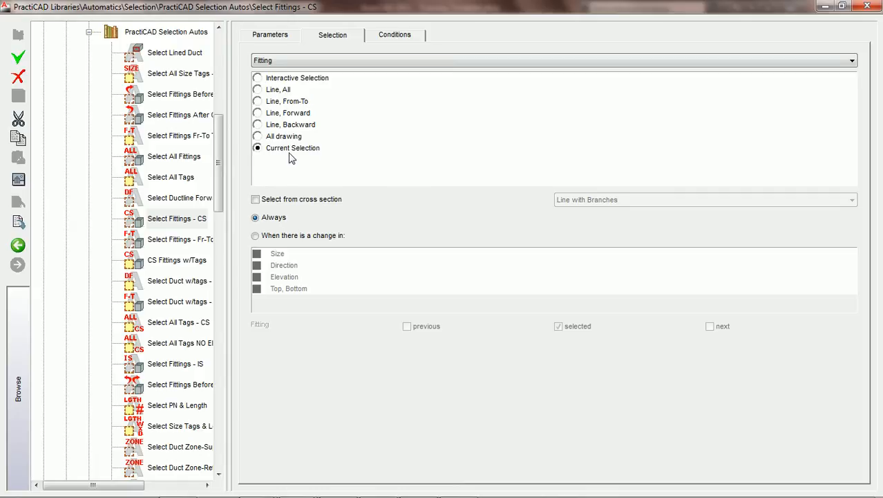
pyautogui.click(280, 36)
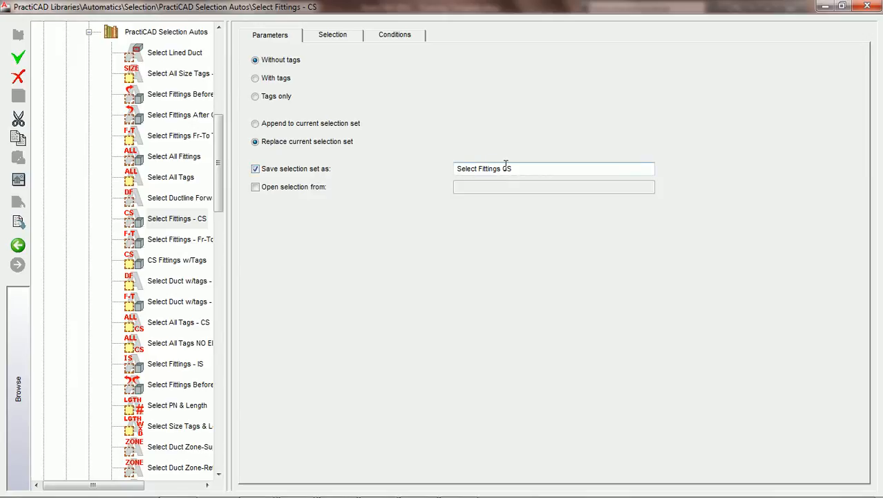
pyautogui.moveTo(229, 235); pyautogui.dragTo(255, 235)
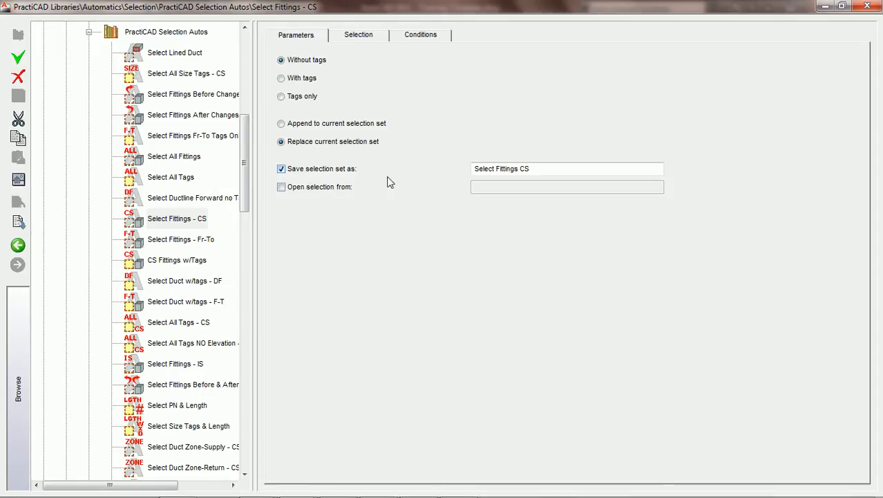
pyautogui.moveTo(544, 168); pyautogui.dragTo(460, 178)
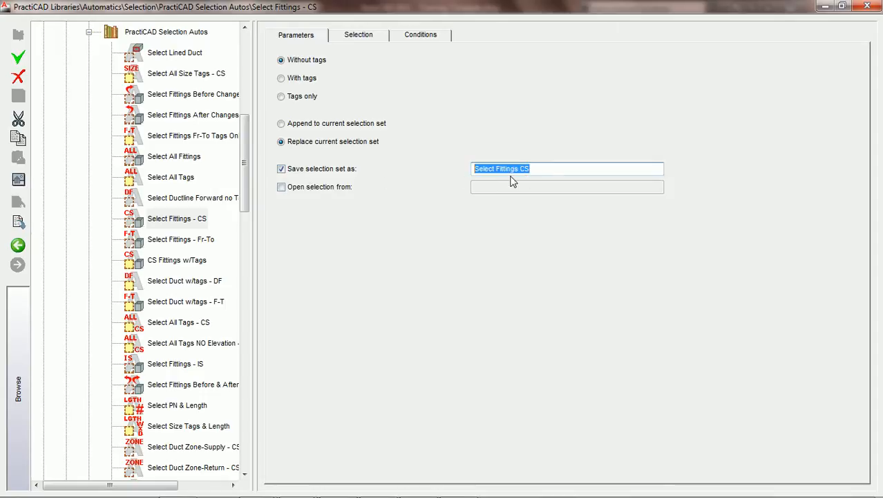
pyautogui.click(18, 245)
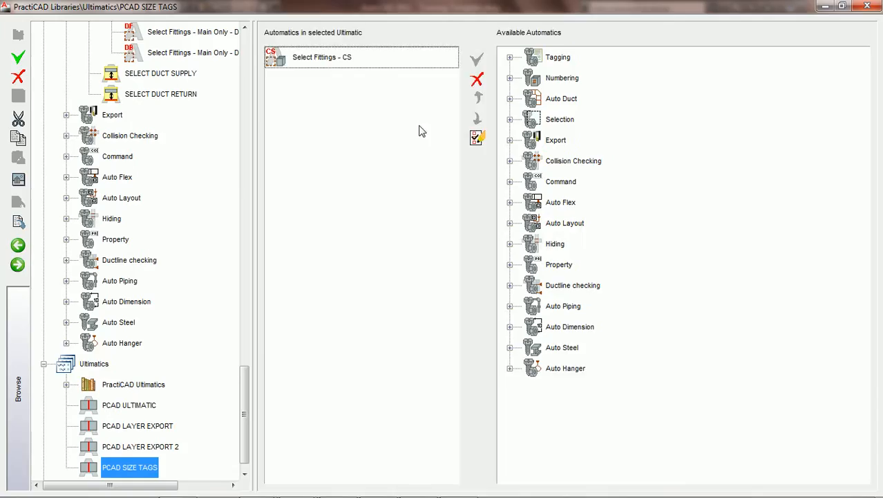
# Add the Select All Tags - CS automatic from PractiCAD Selection Autos to the PCAD SIZE TAGS ultimatic.
pyautogui.click(317, 58)
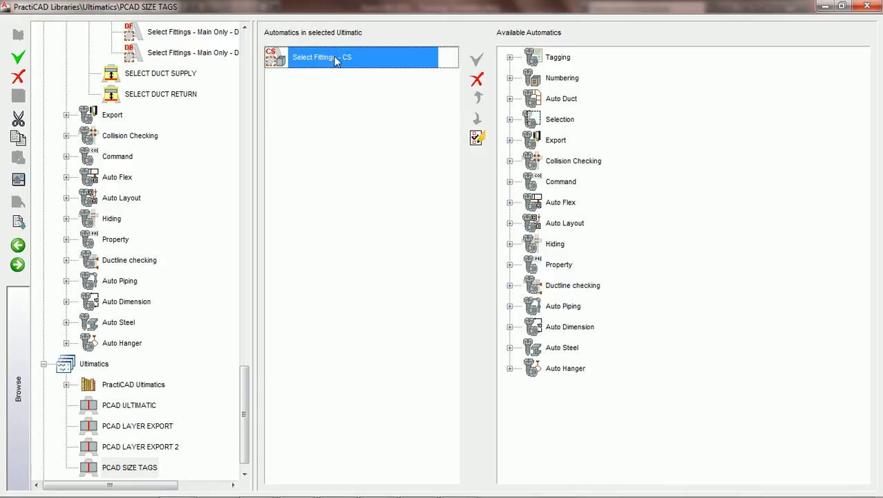
pyautogui.click(510, 120)
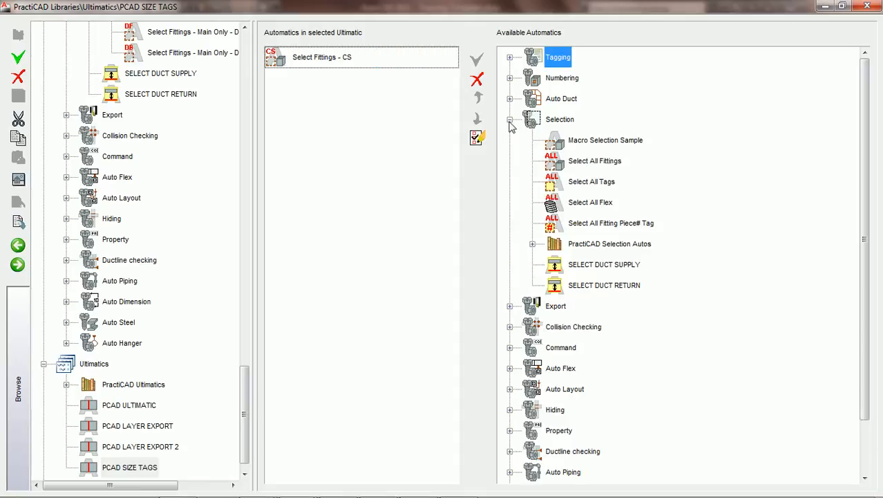
pyautogui.click(532, 244)
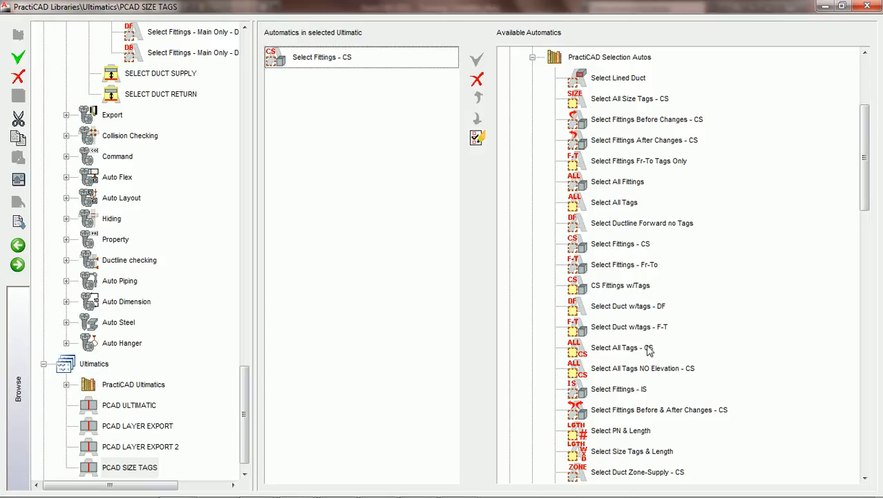
pyautogui.click(619, 348)
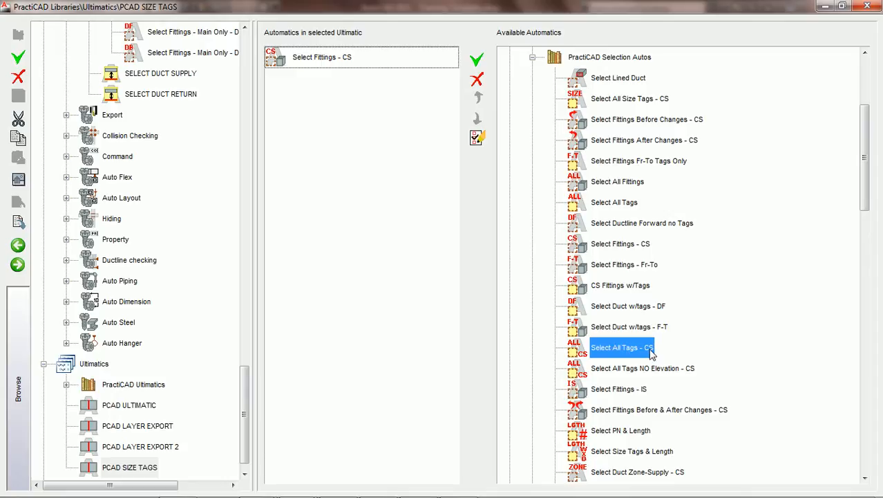
pyautogui.click(482, 65)
# Open the ultimatic's Select All Tags - CS automatic for editing, saving the ultimatic's changes.
pyautogui.click(323, 80)
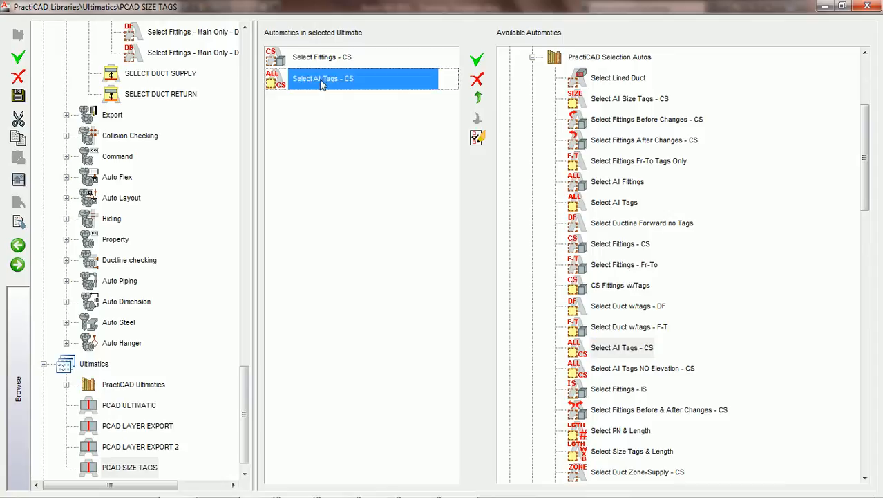
pyautogui.click(479, 140)
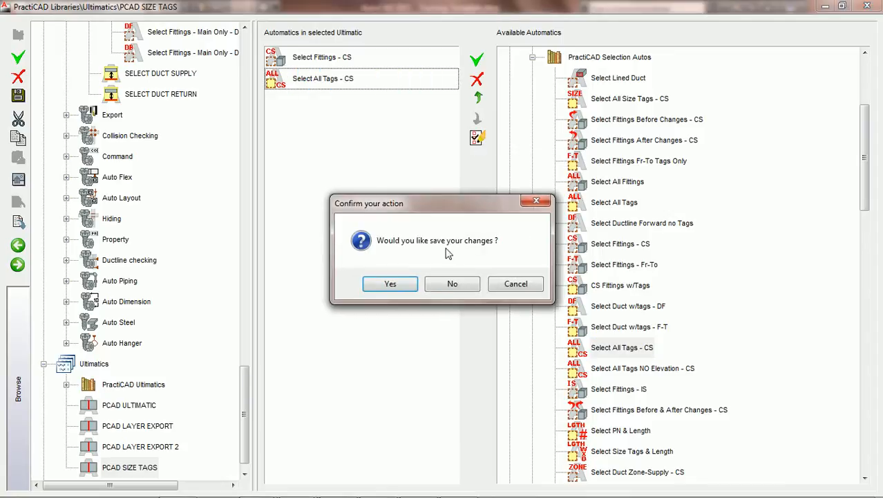
pyautogui.click(411, 283)
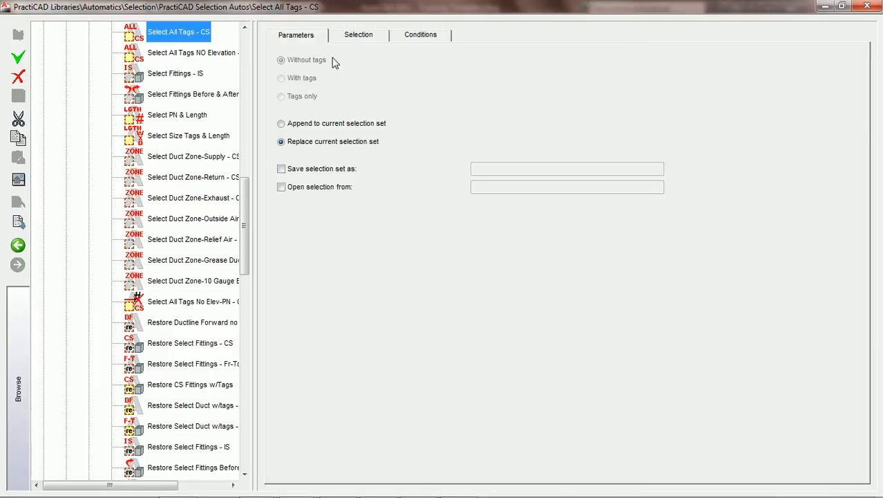
# Review the selection, condition and parameter settings of Select All Tags - CS and return to the ultimatic.
pyautogui.click(359, 37)
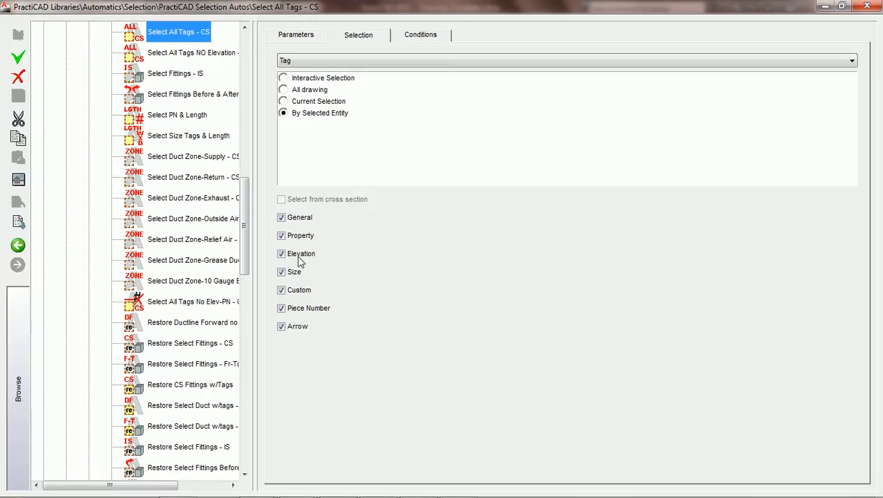
pyautogui.click(420, 36)
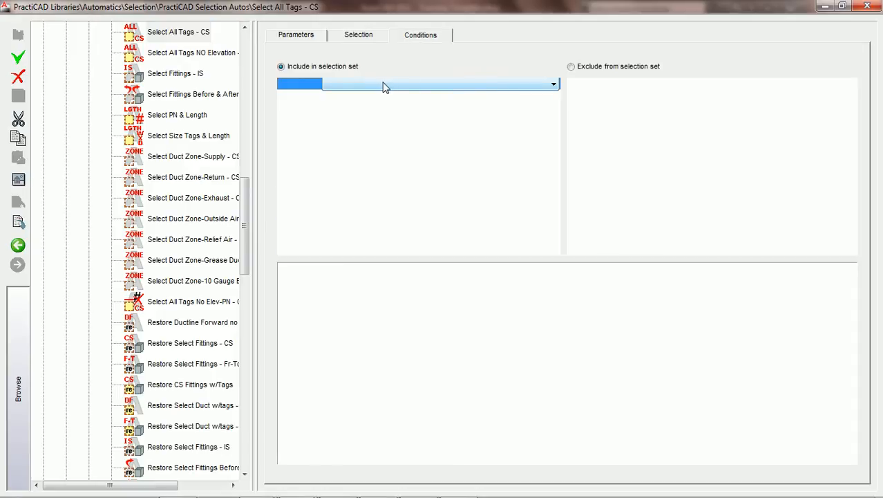
pyautogui.click(357, 38)
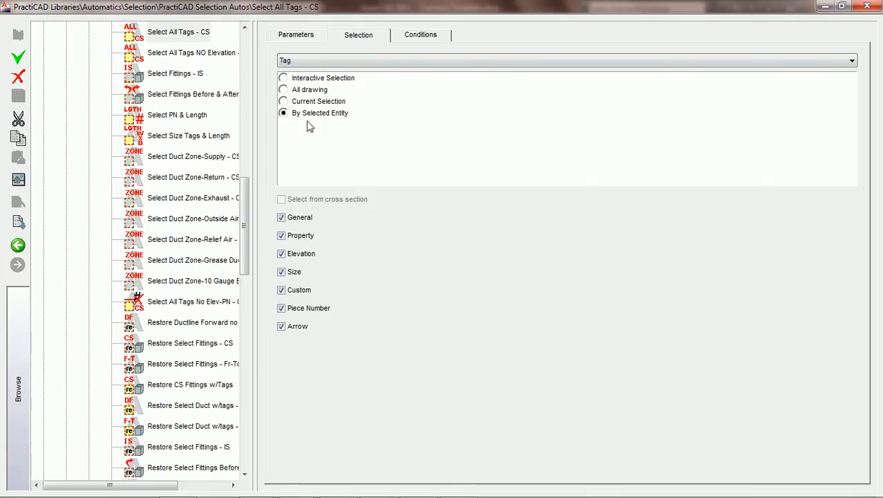
pyautogui.click(18, 245)
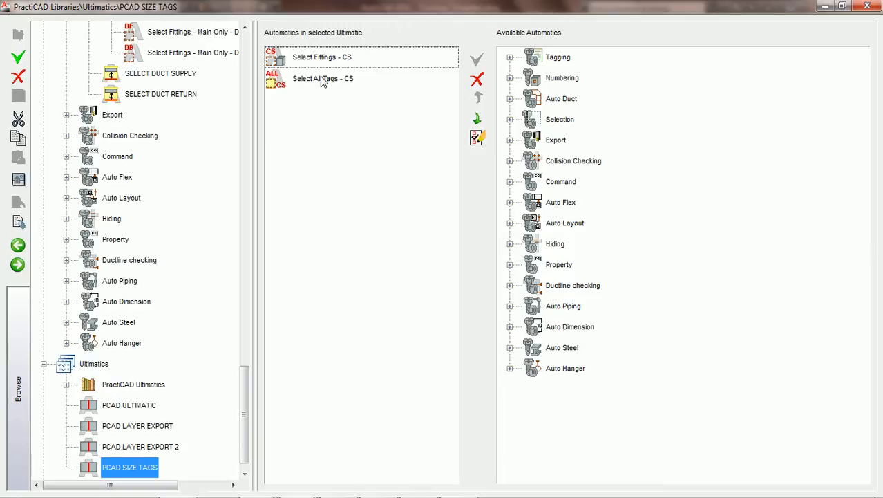
pyautogui.click(322, 79)
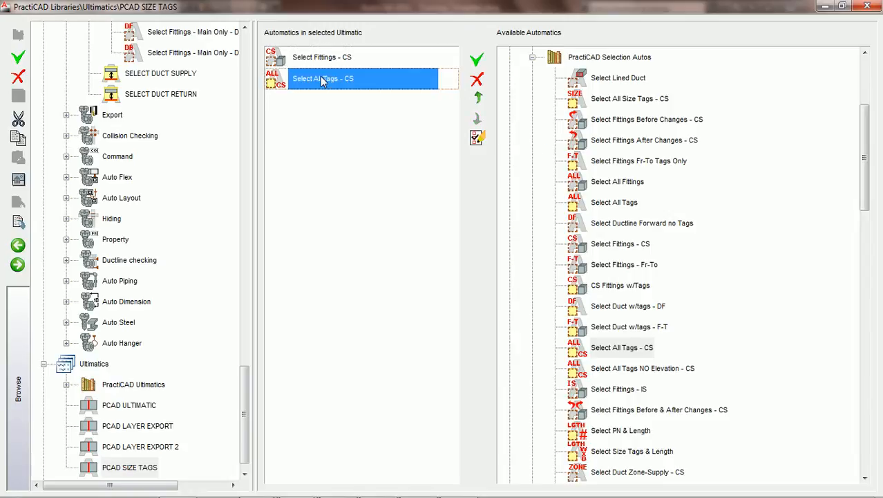
pyautogui.click(479, 142)
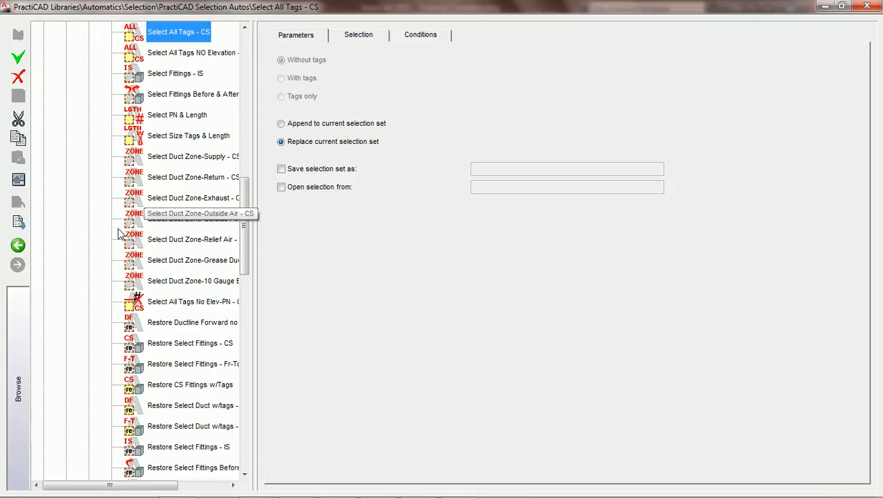
pyautogui.click(19, 246)
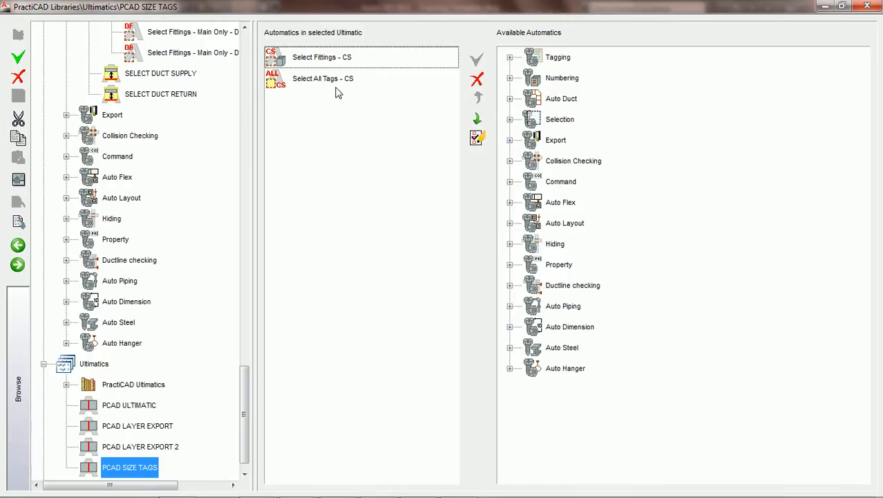
# Add the Erase automatic from the Command group to the PCAD SIZE TAGS ultimatic after Select All Tags - CS.
pyautogui.click(318, 80)
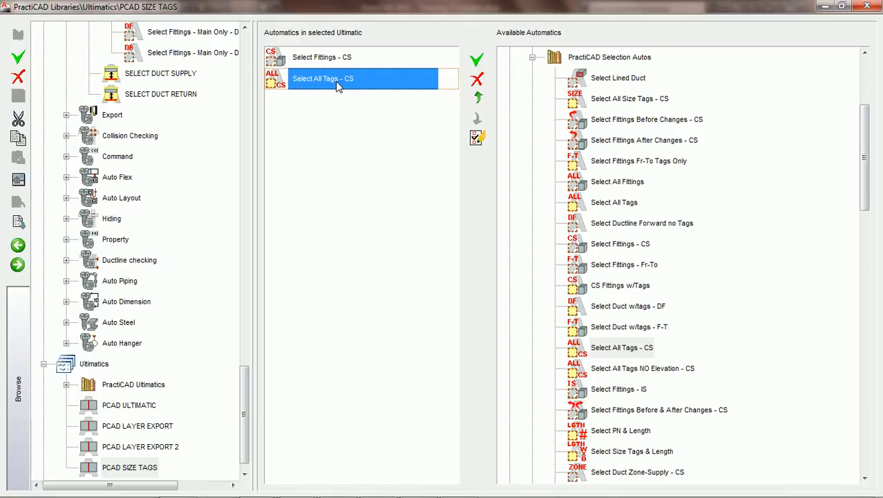
pyautogui.click(532, 56)
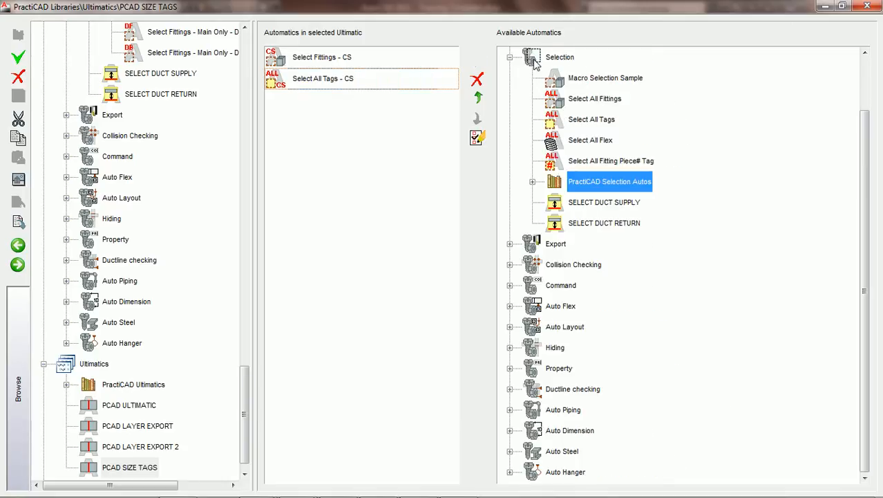
pyautogui.click(510, 57)
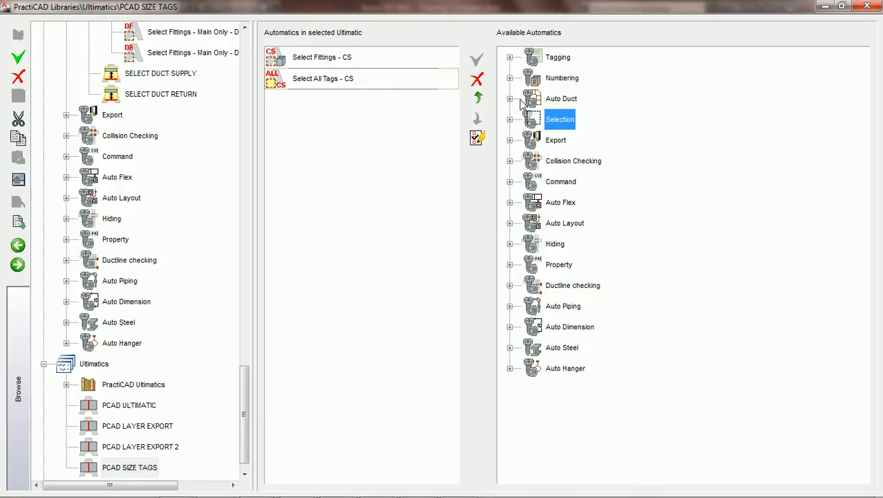
pyautogui.click(511, 181)
pyautogui.click(577, 225)
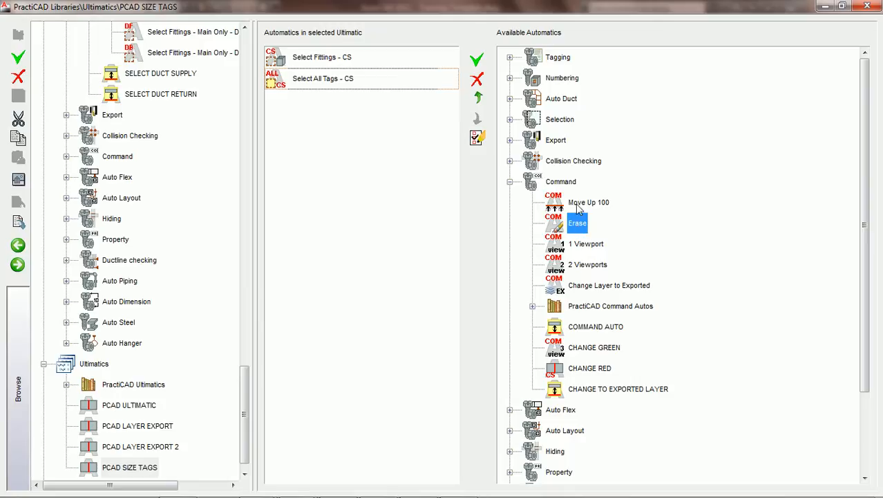
pyautogui.click(483, 60)
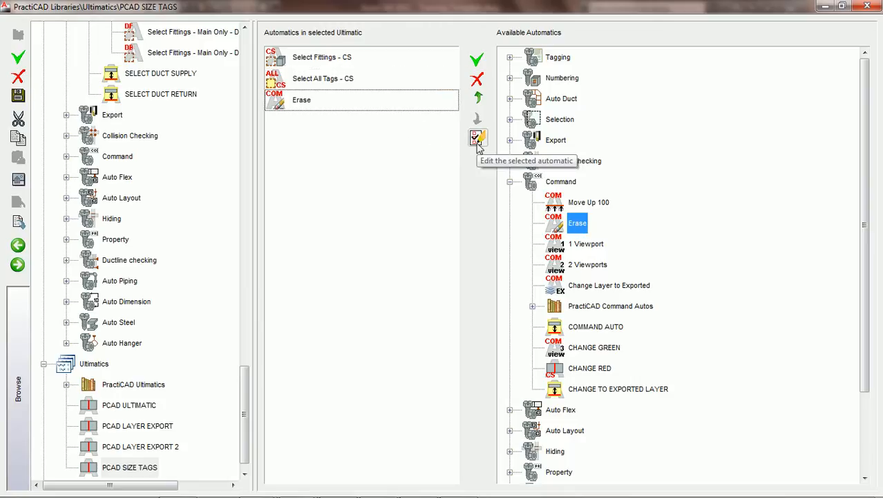
# Save the ultimatic's changes, check the Erase automatic's command settings and return to the ultimatic.
pyautogui.click(322, 107)
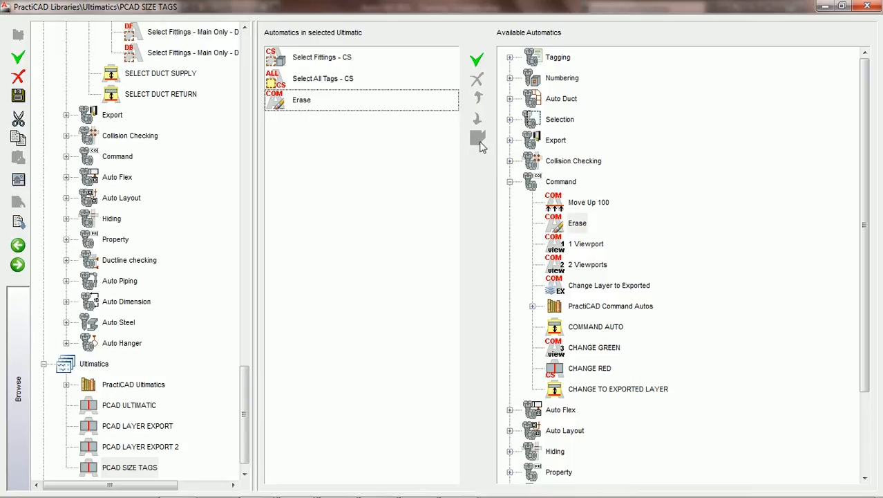
pyautogui.click(307, 103)
pyautogui.click(476, 138)
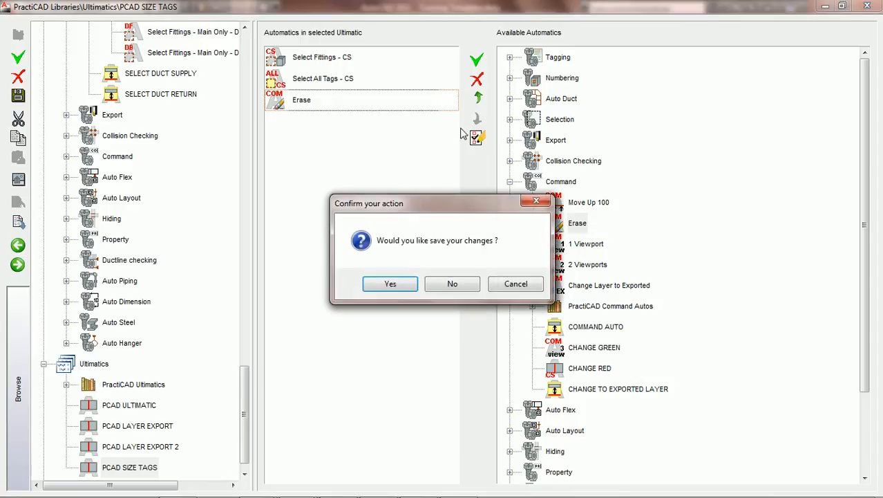
pyautogui.click(406, 284)
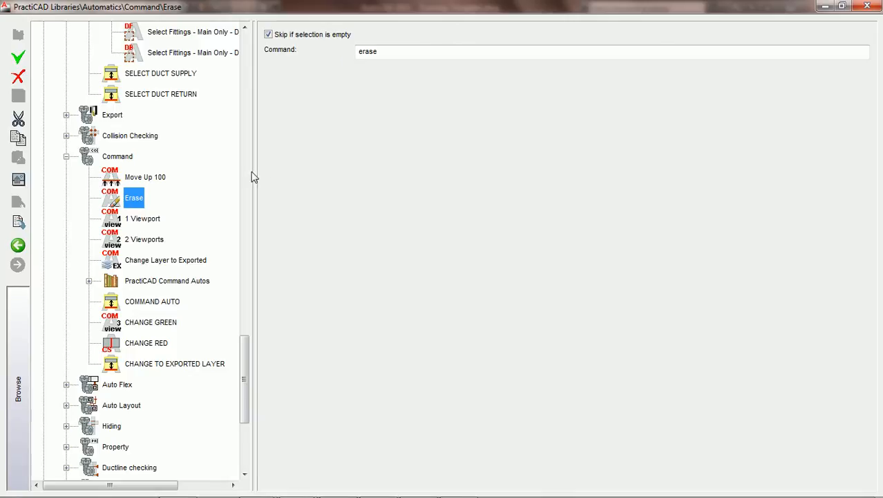
pyautogui.click(19, 247)
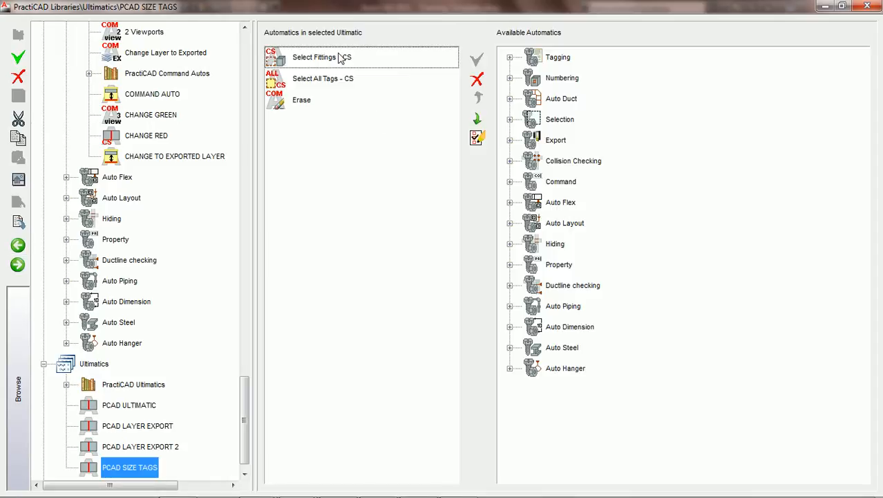
# Place the PCAD SIZE TAGS ultimatic on the Automatic toolbar and close the PractiCAD library.
pyautogui.click(301, 101)
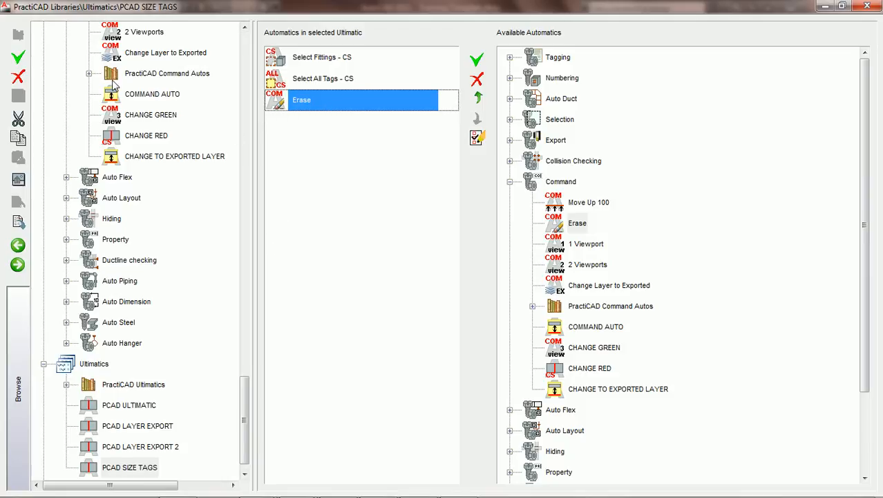
pyautogui.click(138, 470)
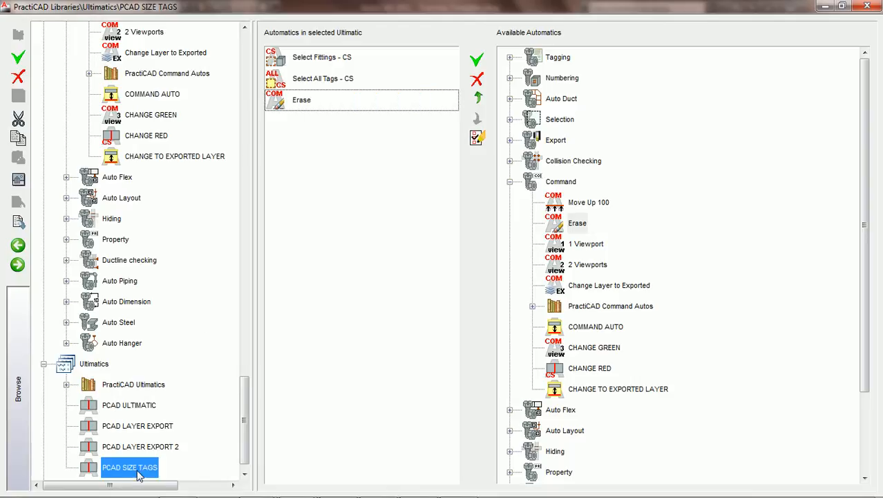
pyautogui.moveTo(132, 472); pyautogui.dragTo(714, 150)
pyautogui.click(868, 6)
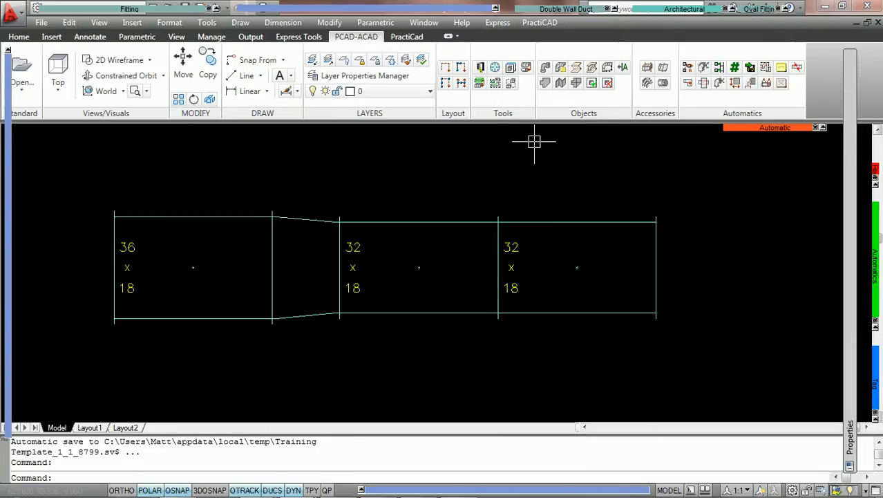
# Select the whole duct run with its size tags and run the PCAD SIZE TAGS ultimatic on it.
pyautogui.click(582, 350)
pyautogui.click(97, 157)
pyautogui.moveTo(732, 133)
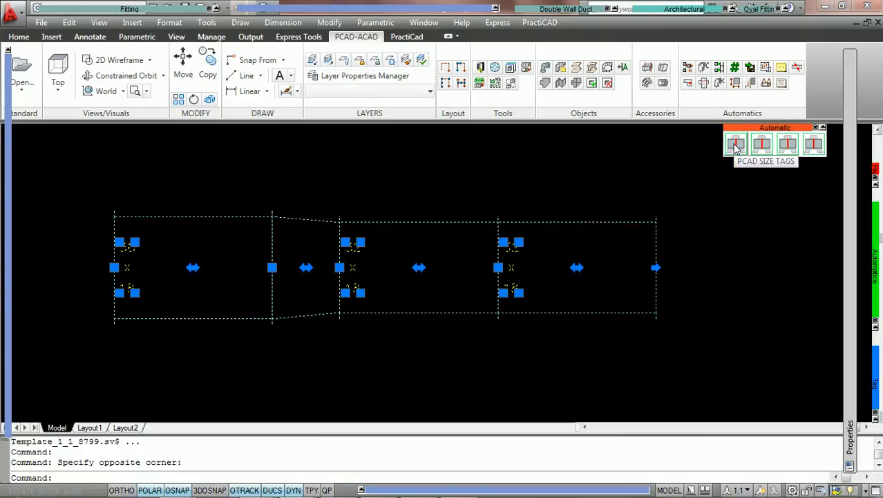
pyautogui.click(736, 145)
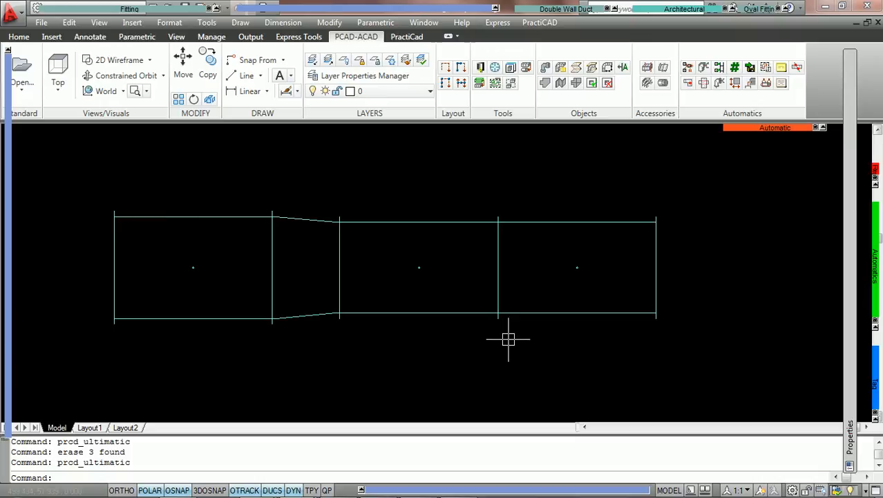
pyautogui.click(573, 349)
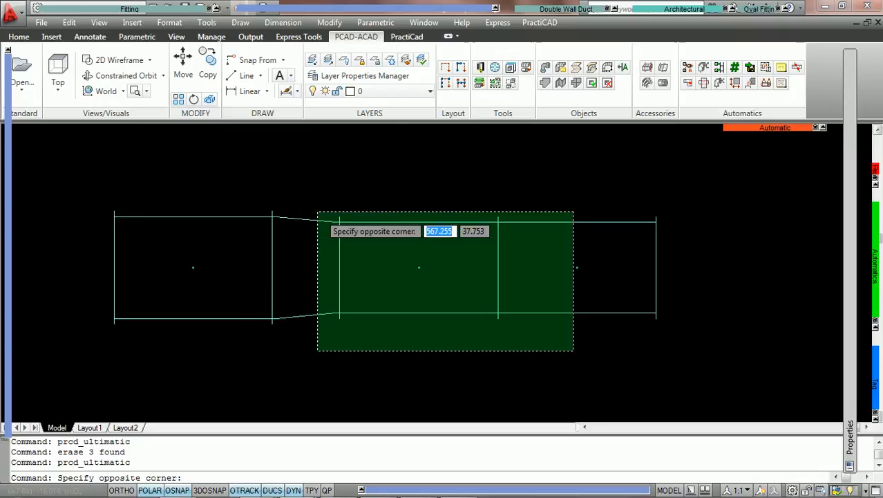
pyautogui.press('Escape')
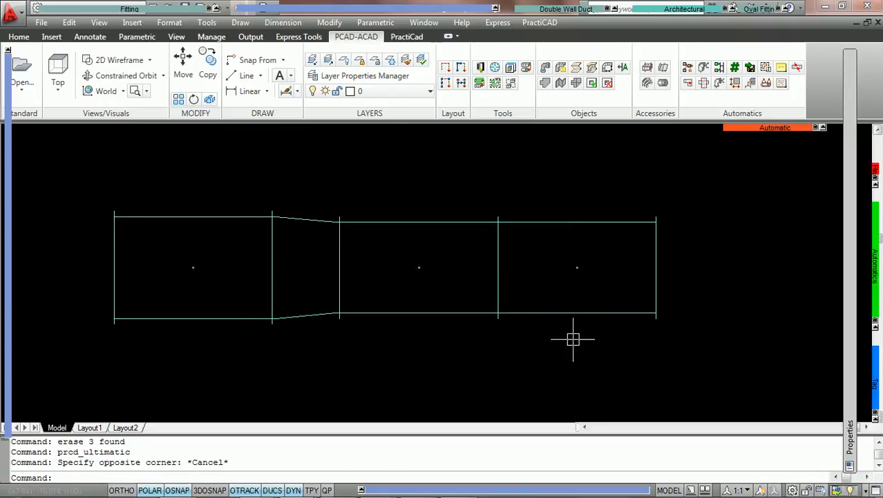
pyautogui.click(243, 210)
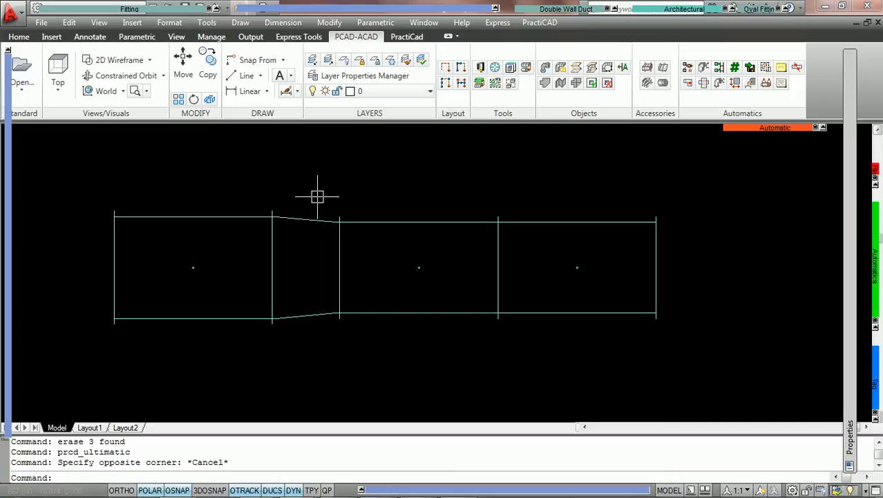
# Reopen the PractiCAD library full-screen and add Restore Select Fittings - CS from PractiCAD Selection Autos after Erase in the PCAD SIZE TAGS ultimatic.
pyautogui.click(480, 67)
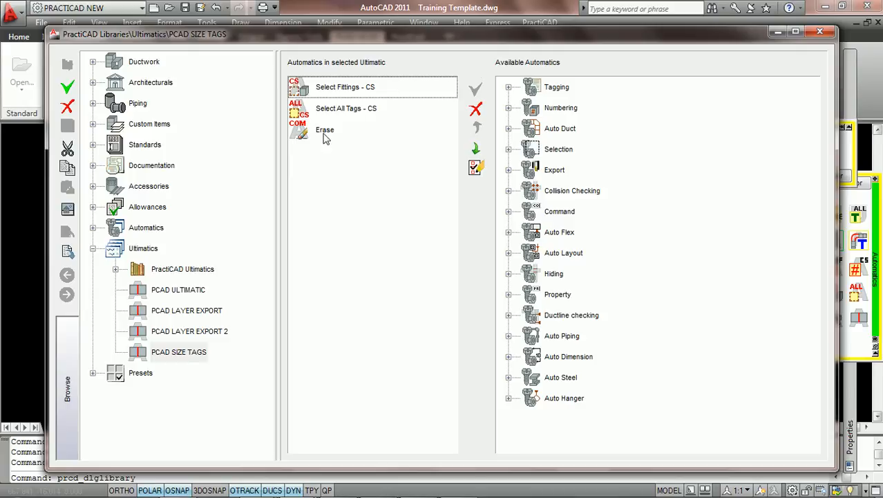
pyautogui.click(795, 33)
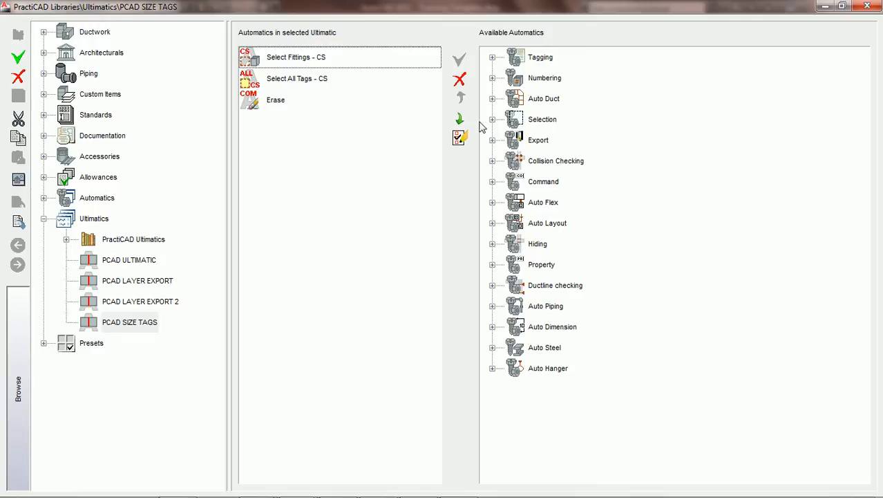
pyautogui.click(281, 104)
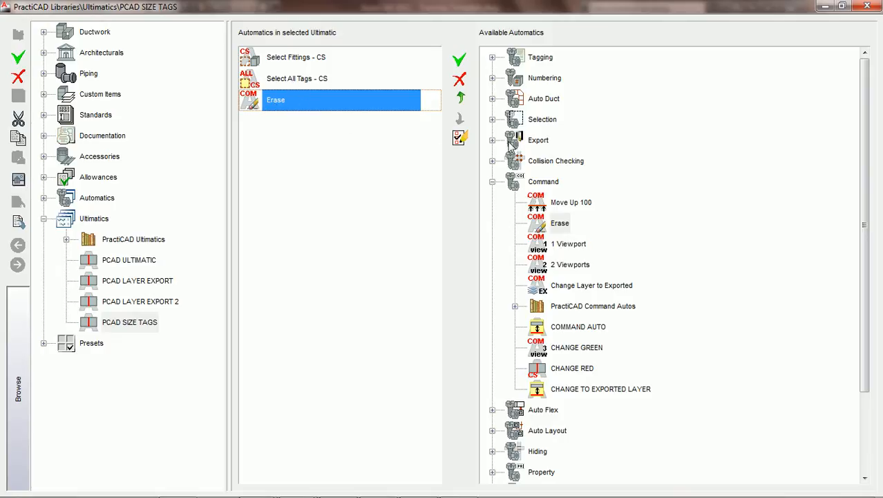
pyautogui.click(492, 119)
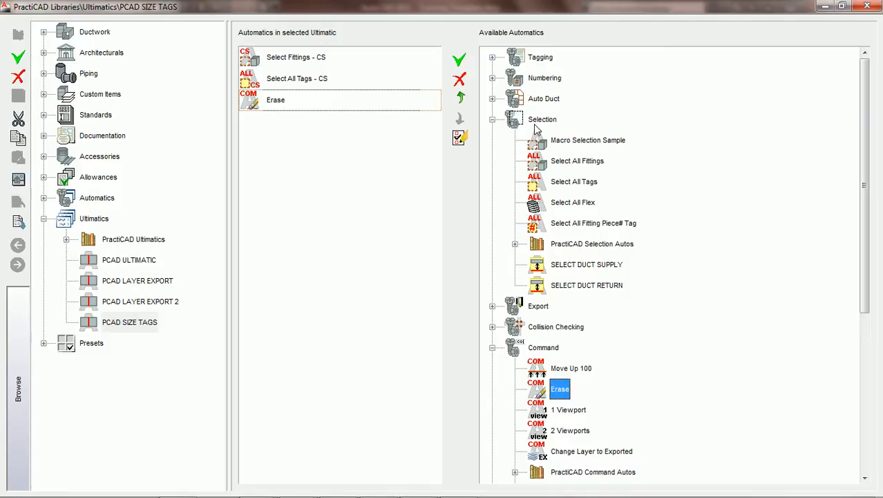
pyautogui.click(515, 244)
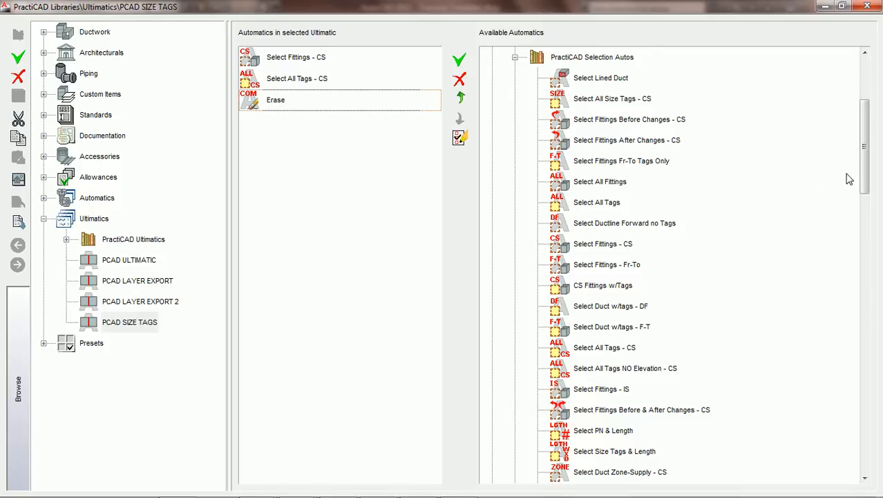
pyautogui.moveTo(864, 175); pyautogui.dragTo(864, 279)
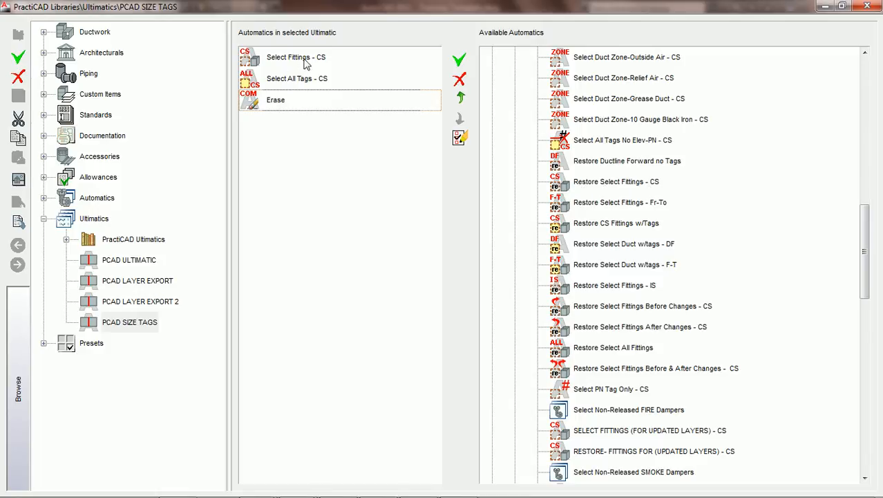
pyautogui.click(600, 186)
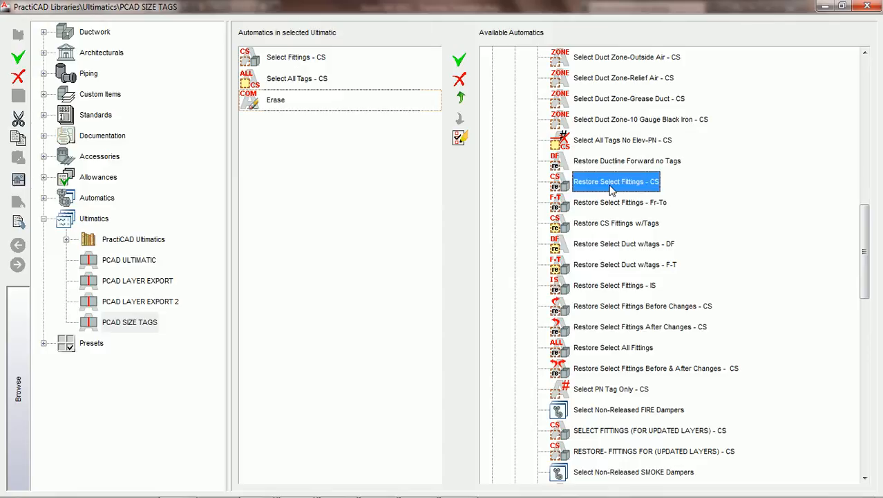
pyautogui.click(459, 61)
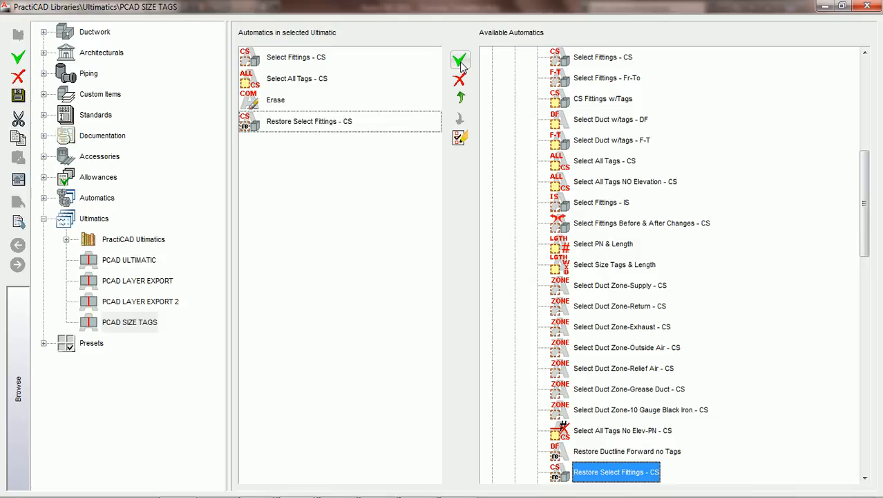
# Save the ultimatic's changes, check the parameters of the Restore Select Fittings - CS automatic and return to the ultimatic.
pyautogui.click(307, 127)
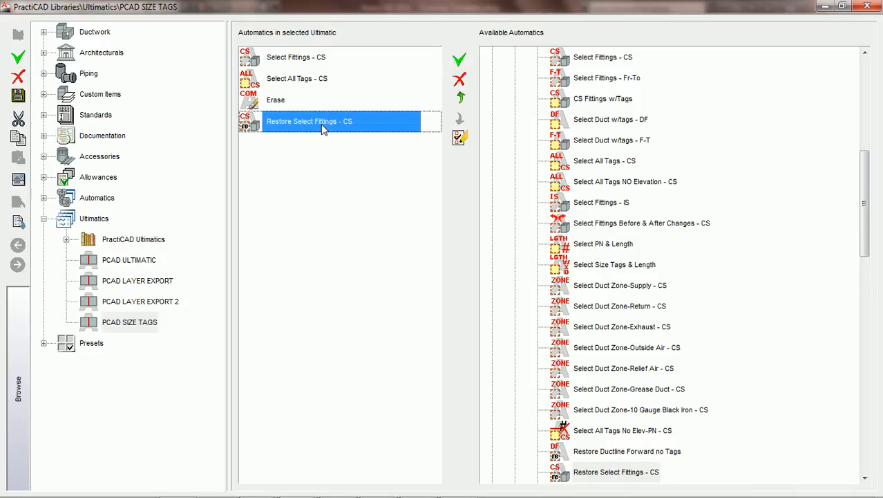
pyautogui.click(460, 137)
pyautogui.click(398, 283)
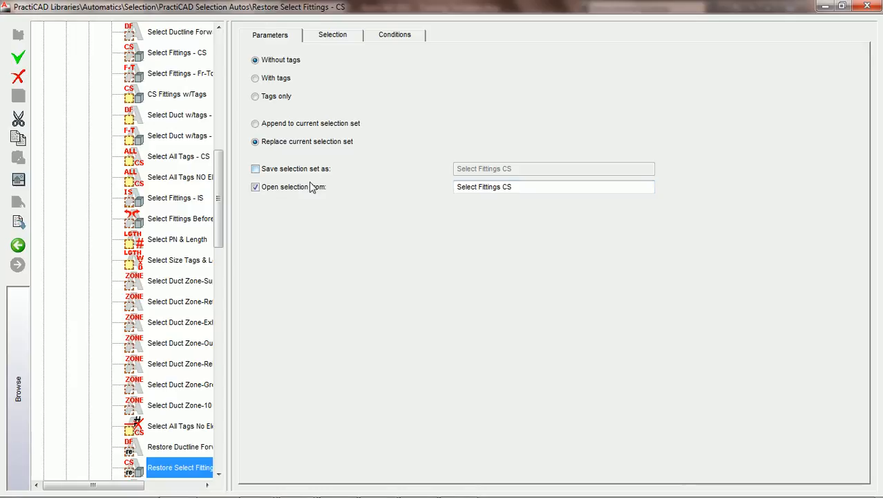
pyautogui.click(18, 246)
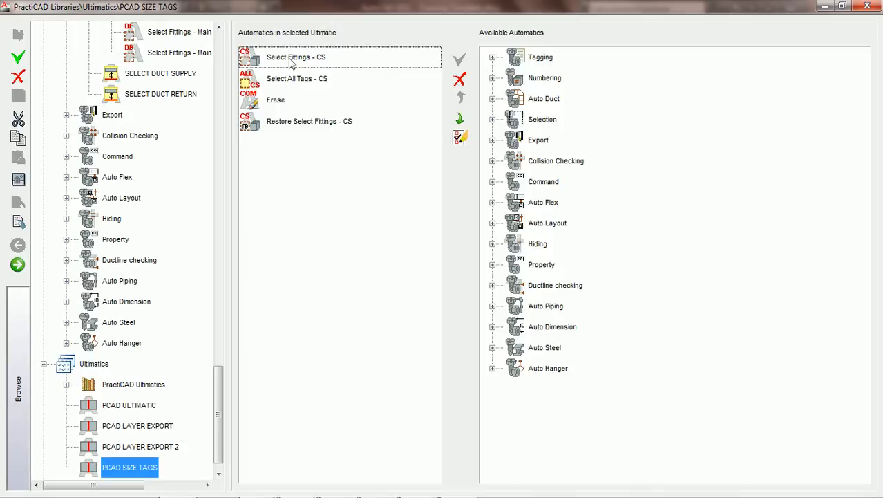
# Compare the save and open selection set parameters of Select Fittings - CS and Restore Select Fittings - CS, and return to the ultimatic.
pyautogui.click(292, 62)
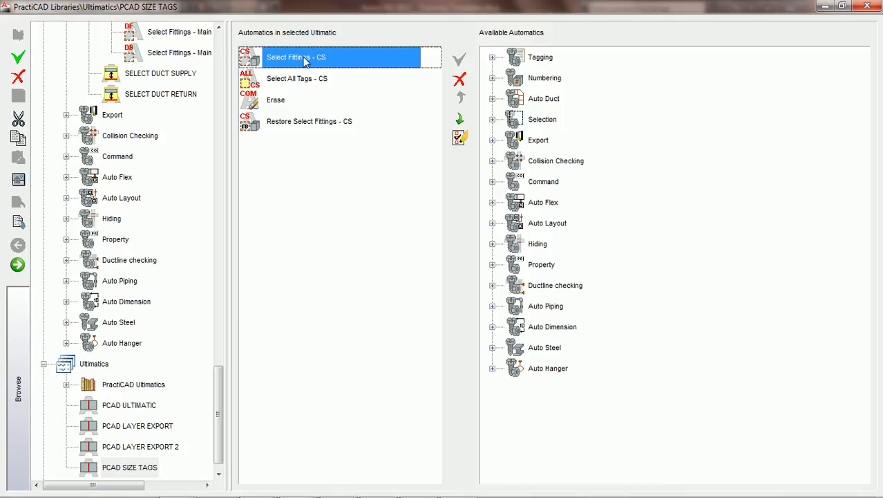
pyautogui.click(290, 125)
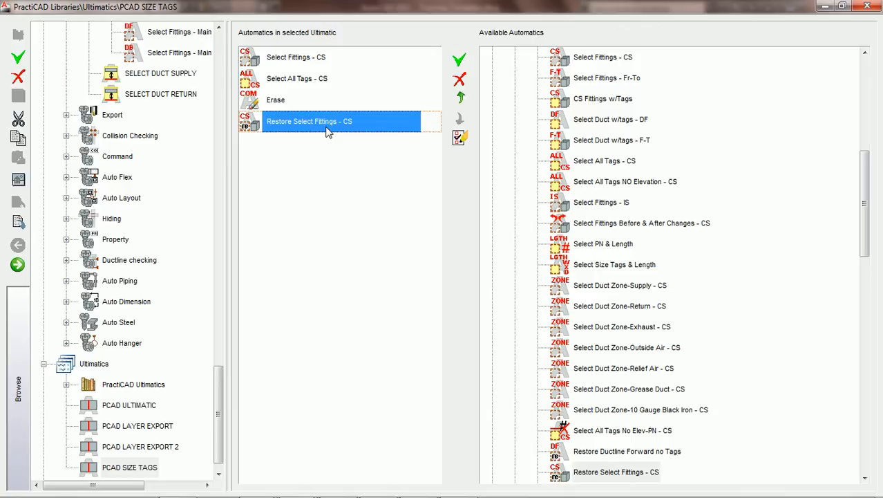
pyautogui.click(290, 60)
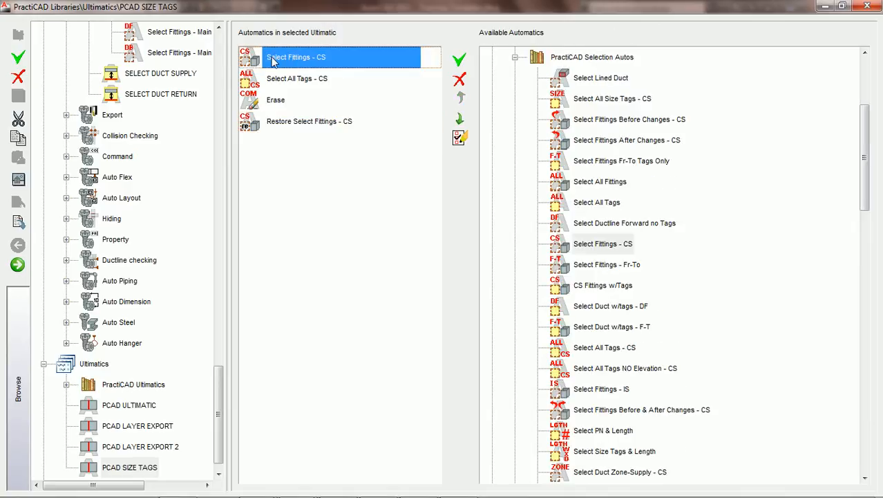
pyautogui.click(460, 137)
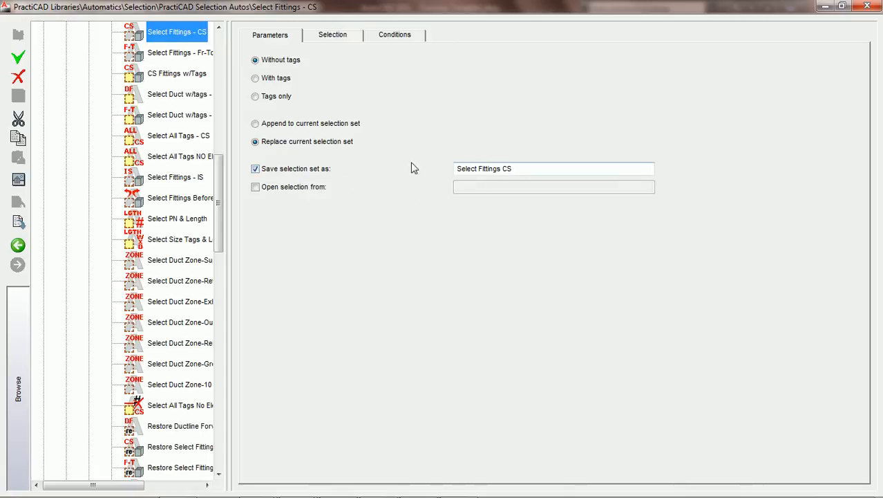
pyautogui.click(18, 245)
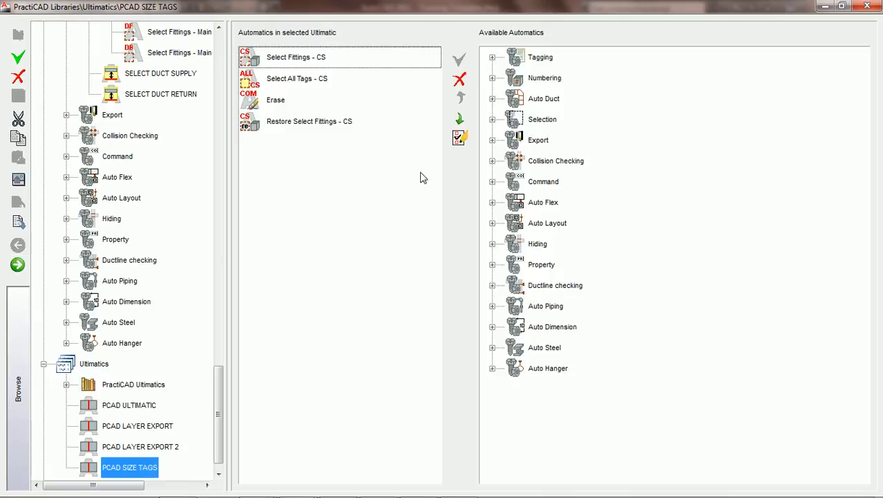
pyautogui.click(315, 121)
pyautogui.click(460, 138)
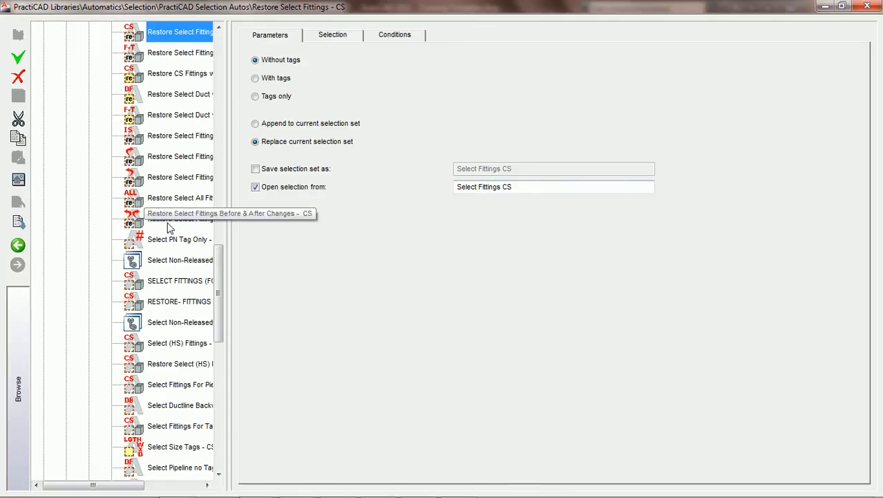
pyautogui.click(18, 245)
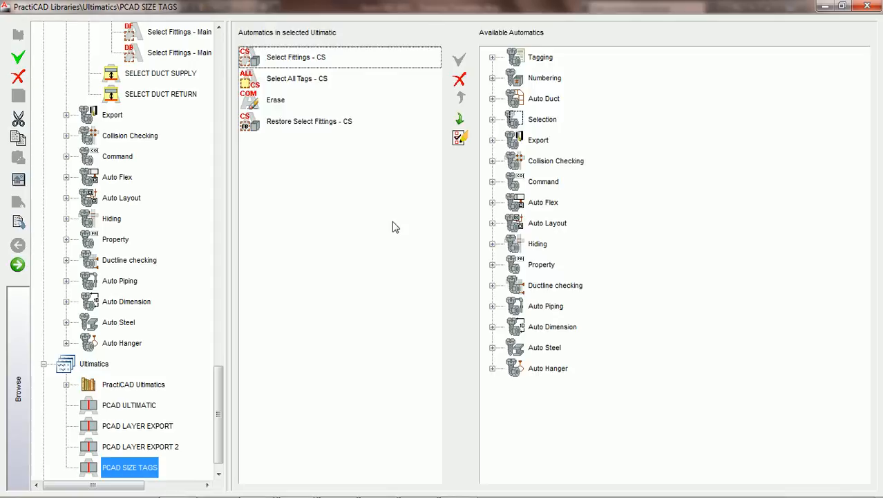
# Review the ultimatic's automatics in order from Select Fittings - CS to Restore Select Fittings - CS.
pyautogui.click(280, 61)
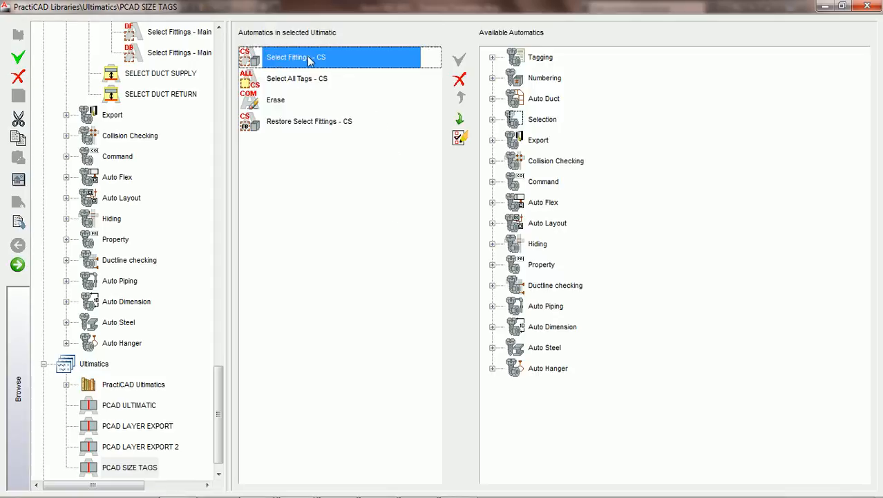
pyautogui.click(299, 80)
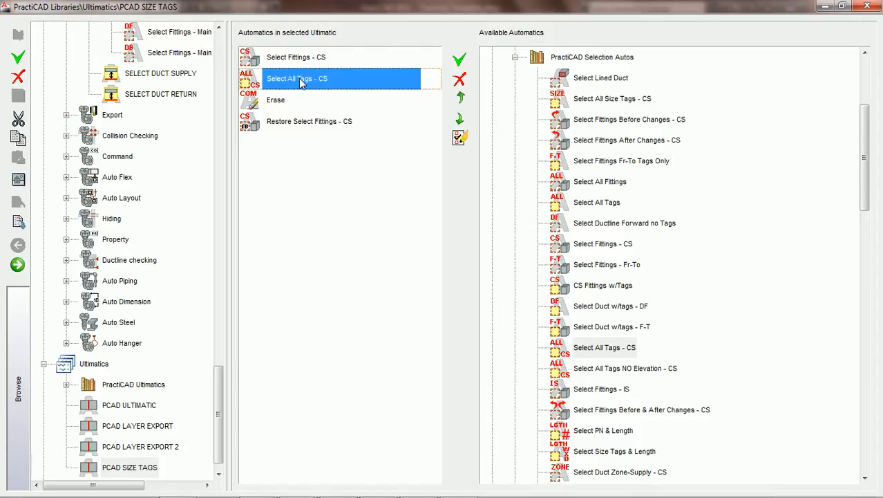
pyautogui.click(281, 101)
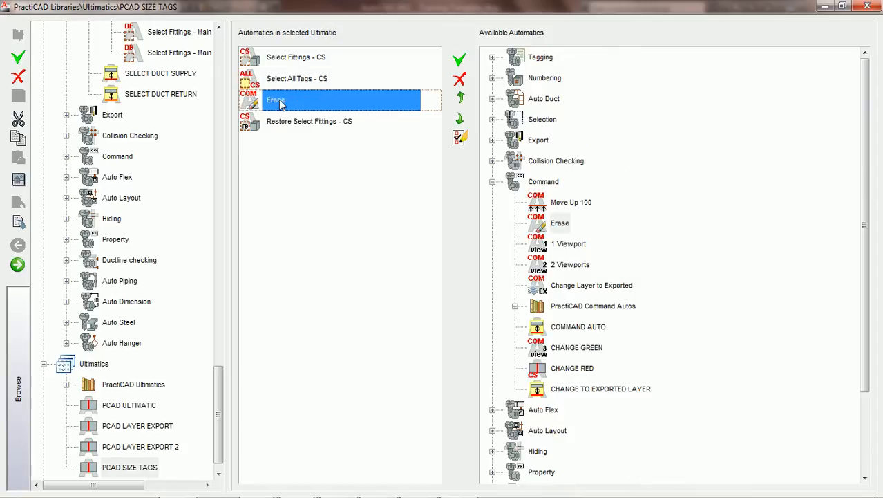
pyautogui.click(330, 125)
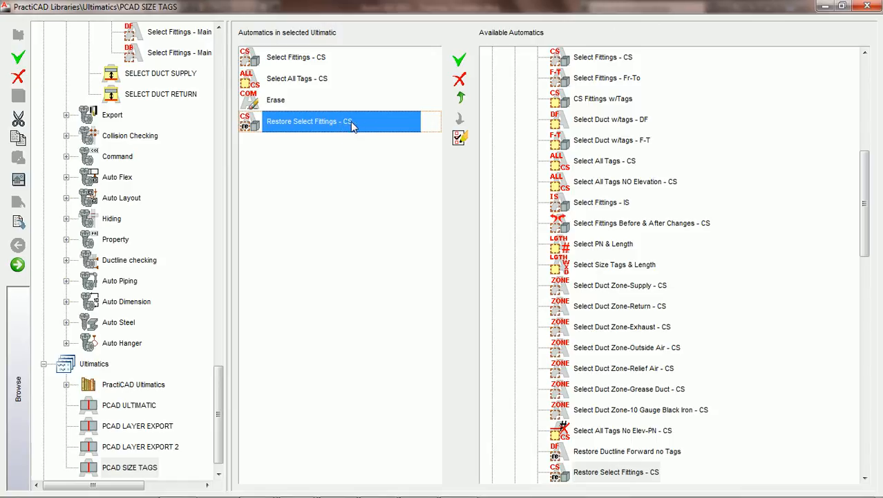
# Add the W x D LARGE and WxD SMALL automatics from the Tagging group to the end of the PCAD SIZE TAGS ultimatic.
pyautogui.moveTo(869, 199); pyautogui.dragTo(864, 107)
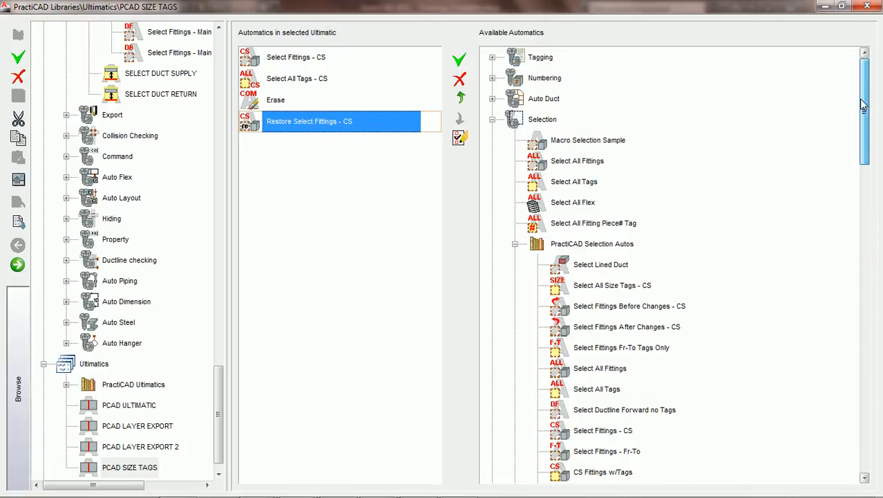
pyautogui.click(493, 120)
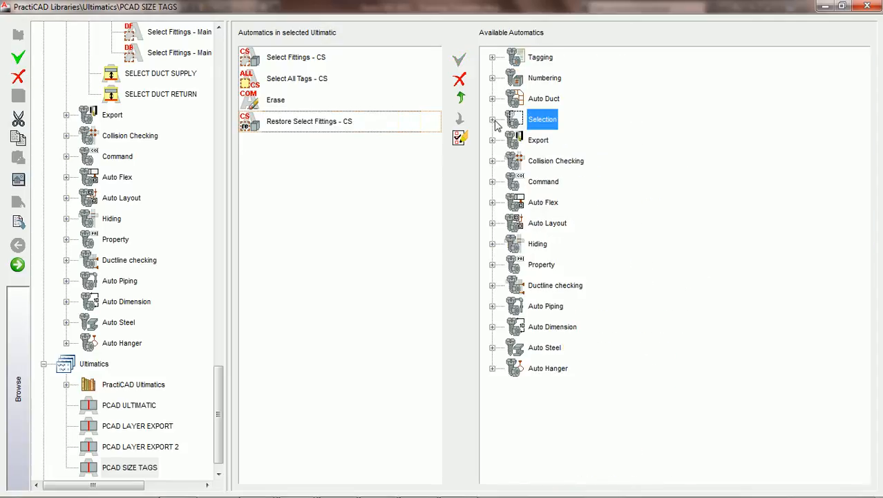
pyautogui.click(492, 57)
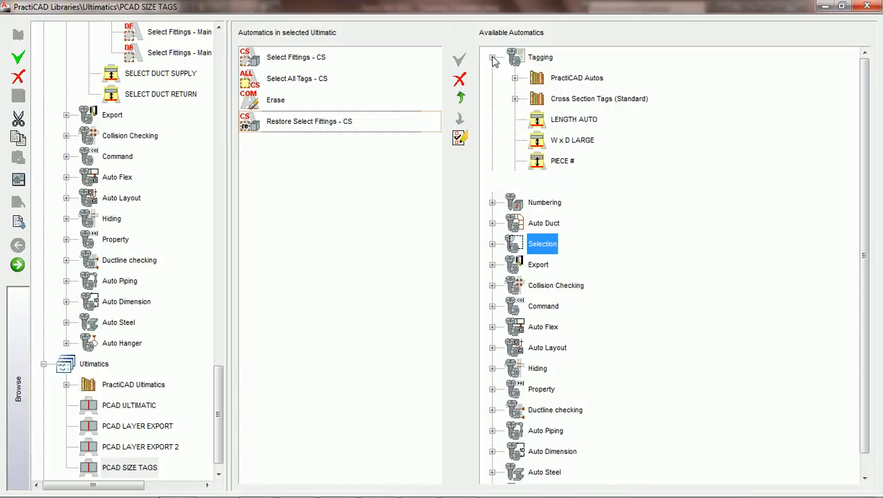
pyautogui.click(577, 144)
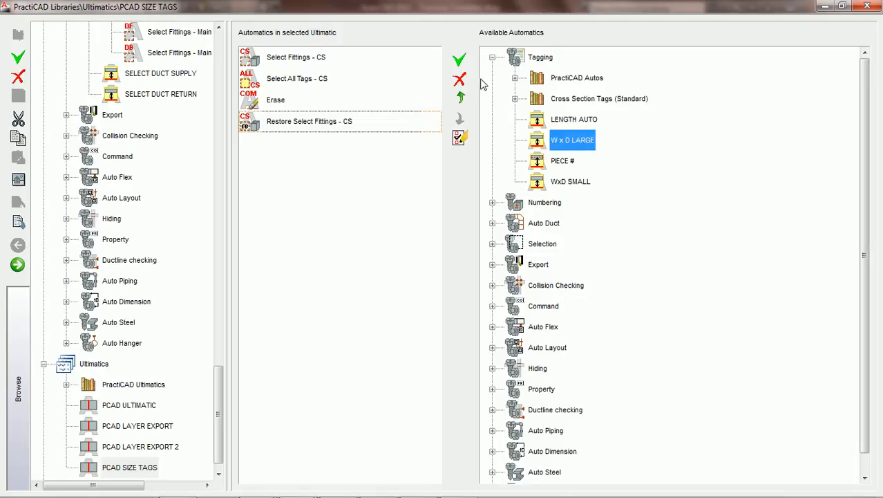
pyautogui.click(459, 62)
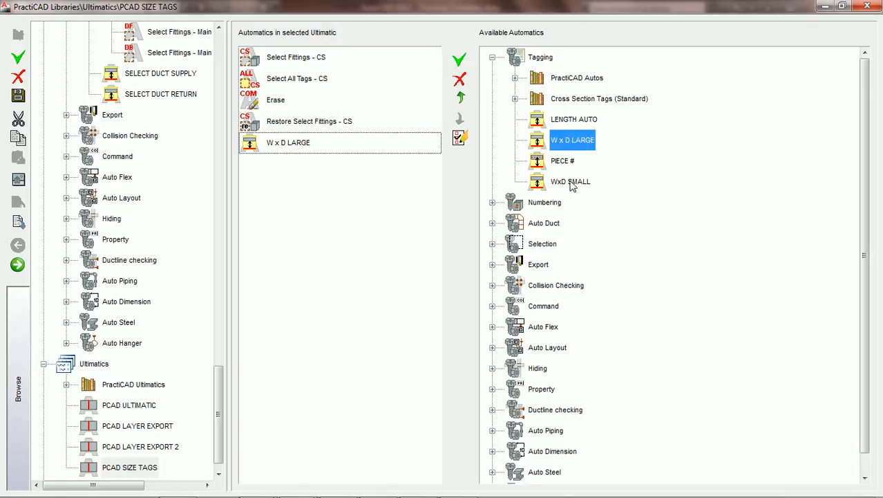
pyautogui.click(572, 183)
pyautogui.click(460, 62)
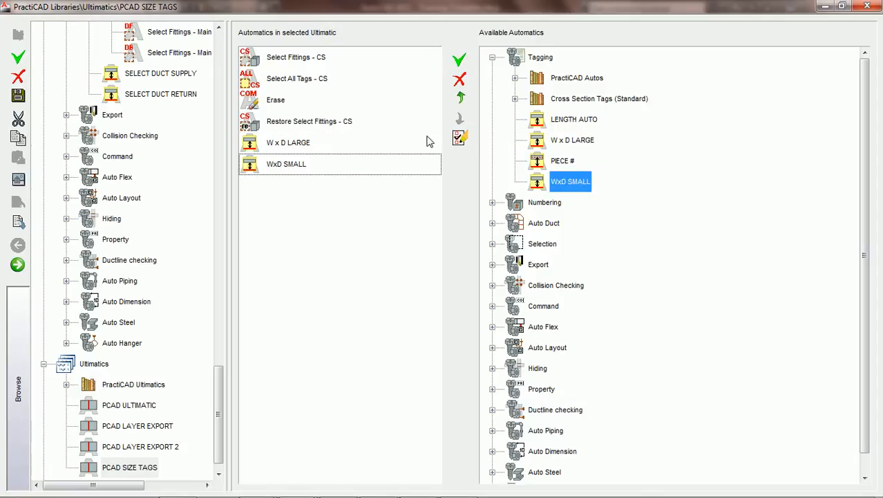
# Review the order of the PCAD SIZE TAGS automatics from Select Fittings - CS through WxD SMALL.
pyautogui.click(271, 60)
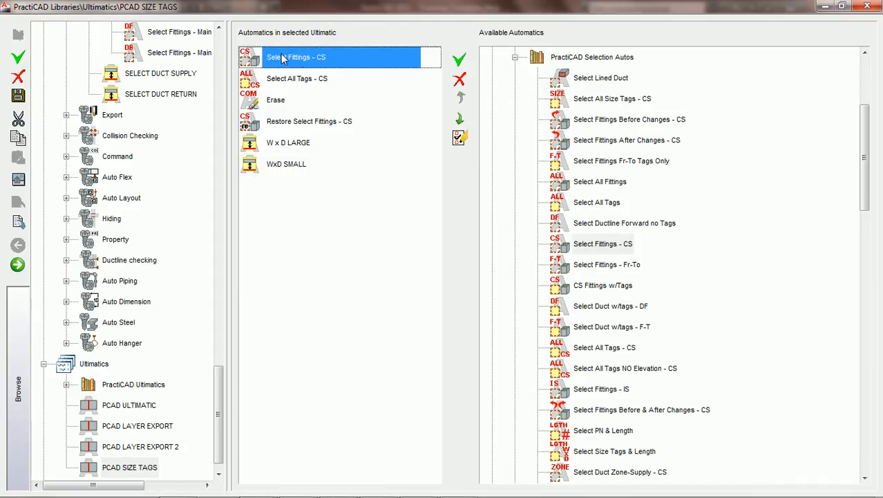
pyautogui.click(293, 83)
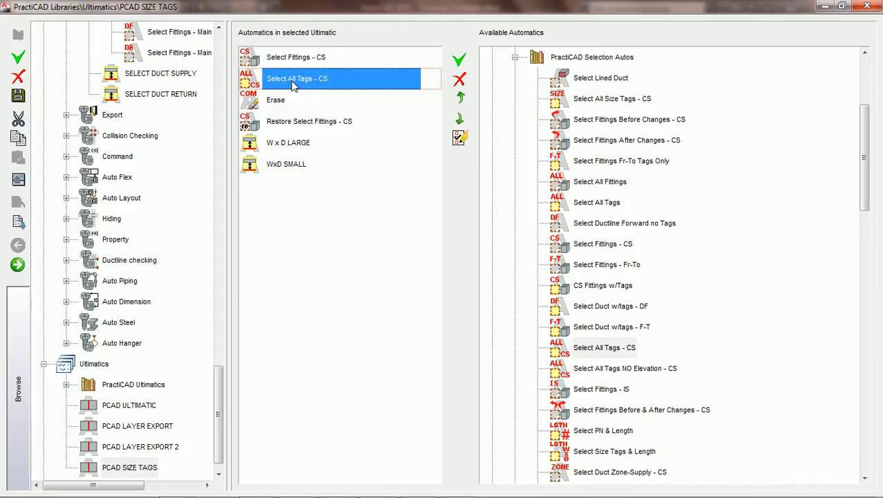
pyautogui.click(263, 103)
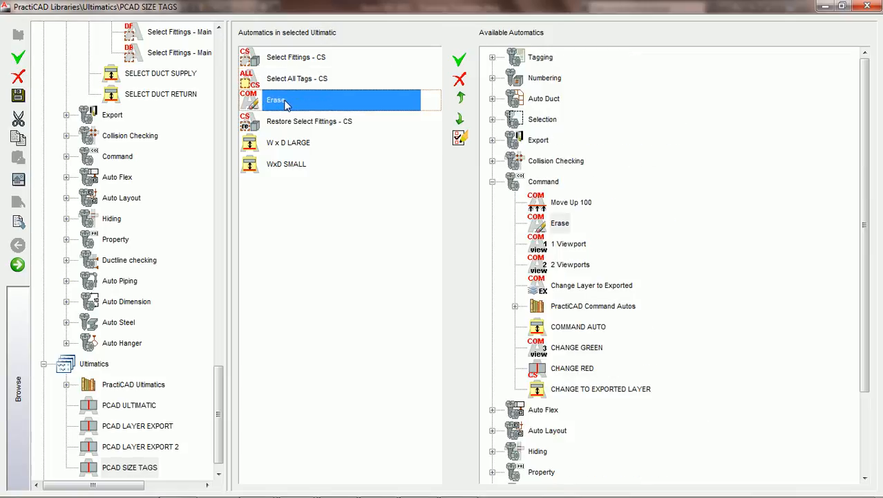
pyautogui.click(321, 129)
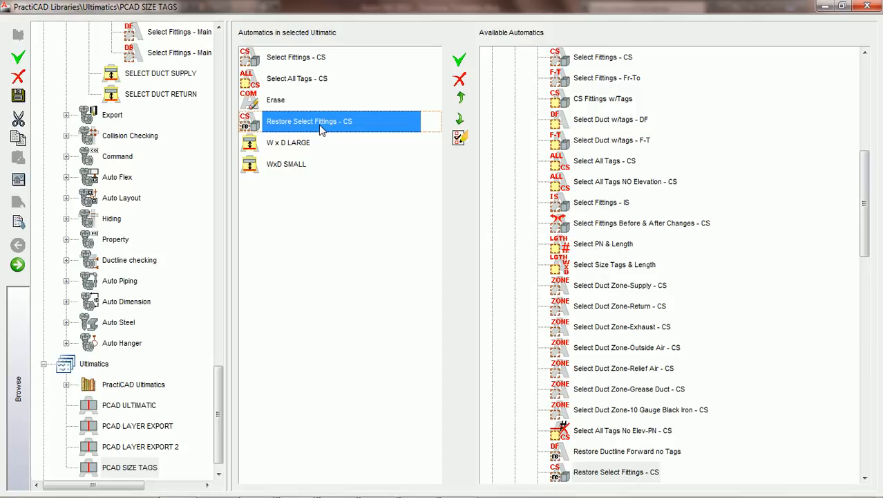
pyautogui.click(290, 145)
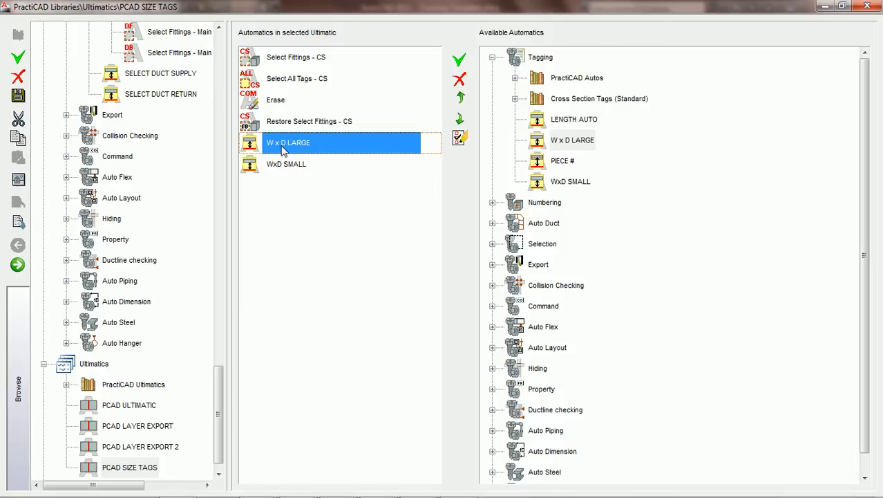
pyautogui.click(299, 167)
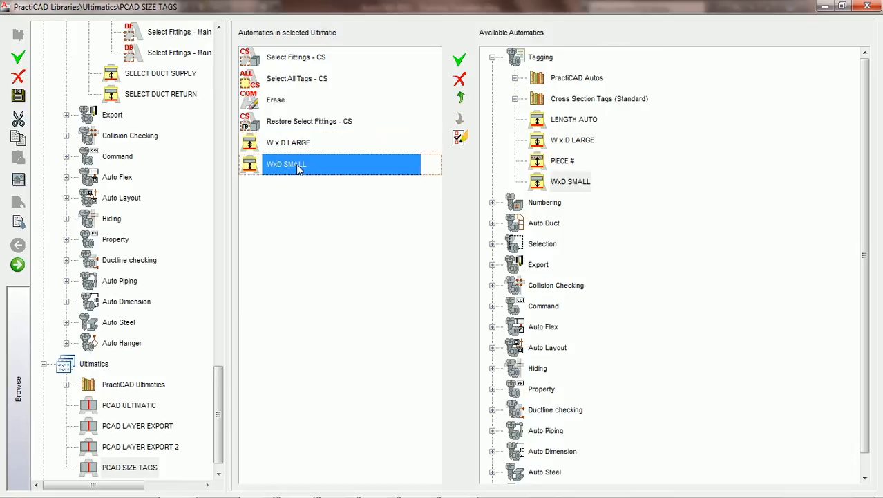
# Save the ultimatic's changes, check the selection settings of the W x D LARGE automatic and return to the ultimatic.
pyautogui.click(300, 146)
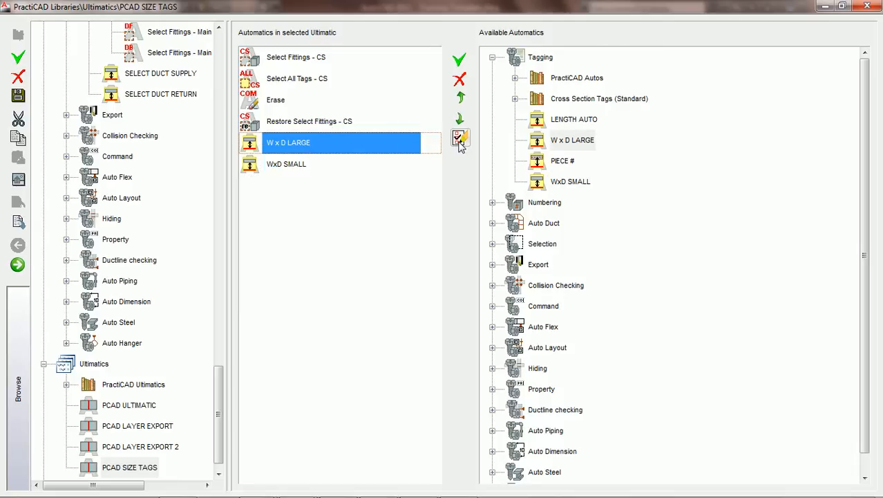
pyautogui.click(461, 139)
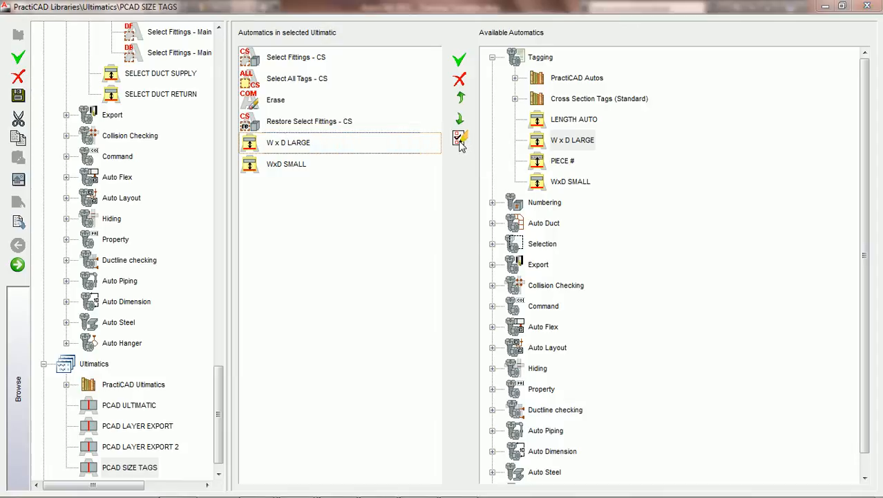
pyautogui.click(404, 294)
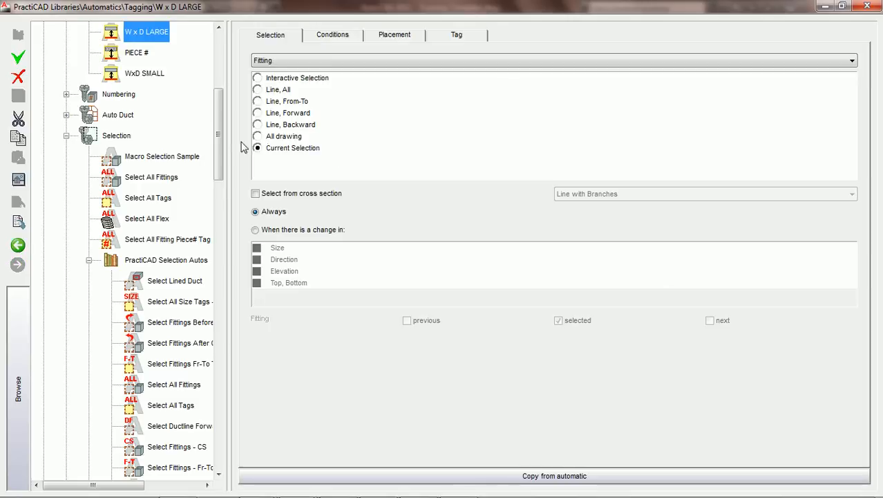
pyautogui.moveTo(218, 156); pyautogui.dragTo(229, 102)
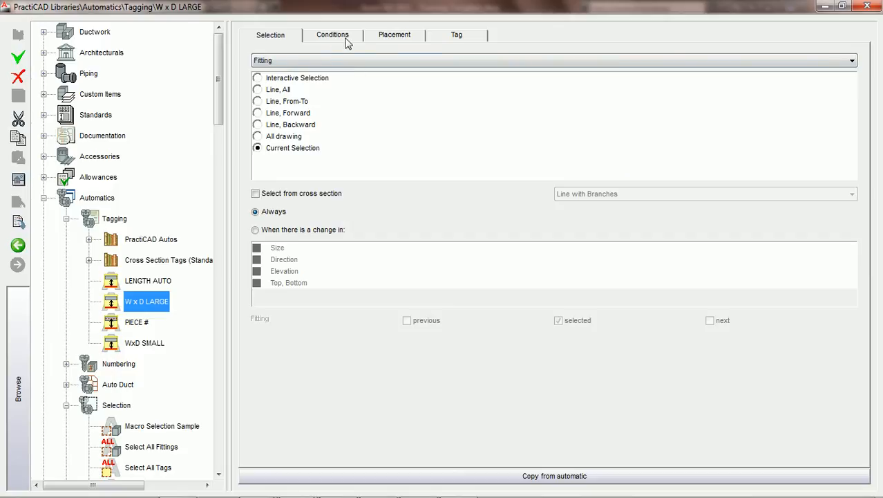
pyautogui.click(19, 246)
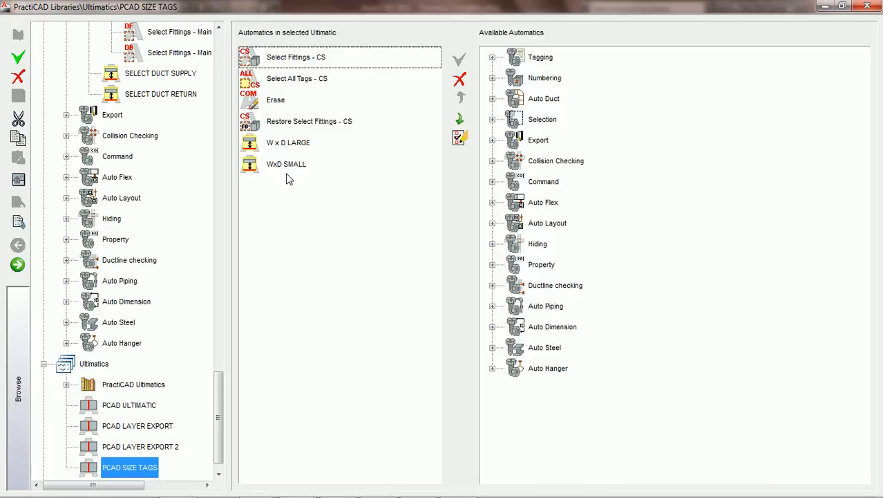
# Close the libraries and tag the whole duct run with the Replace Tags All Duct - CS automatic.
pyautogui.scroll(-1, 221, 407)
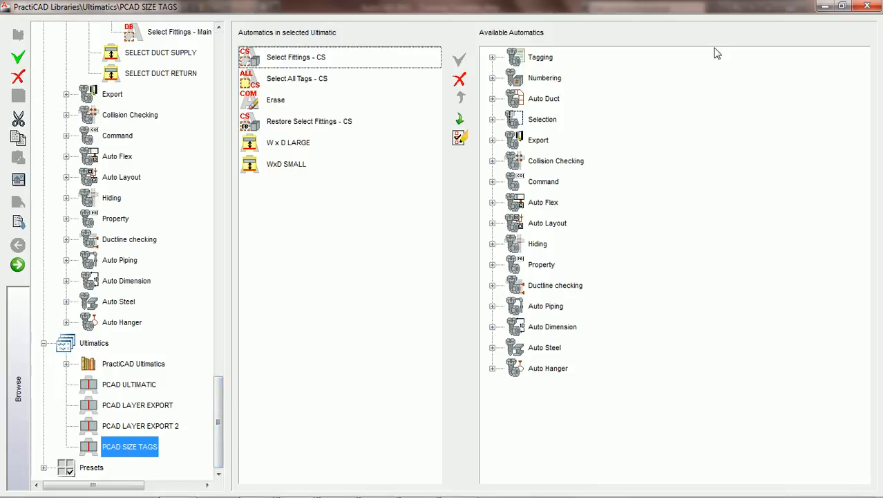
pyautogui.click(867, 7)
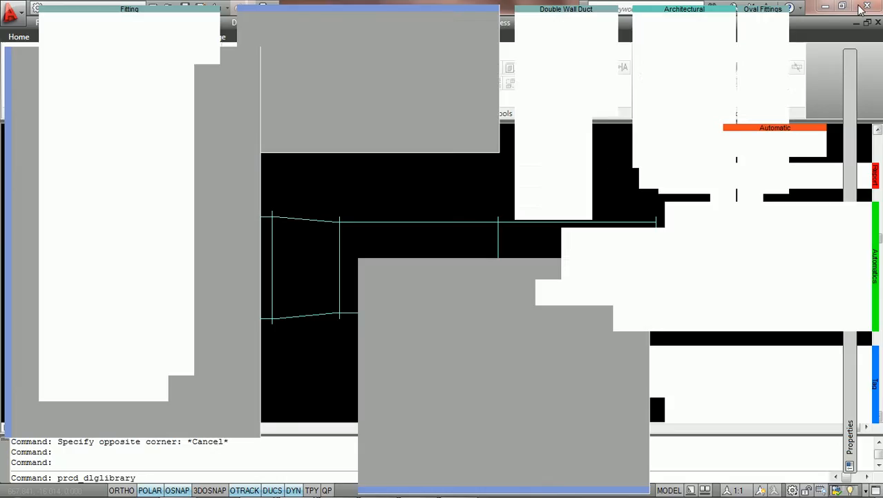
pyautogui.click(526, 353)
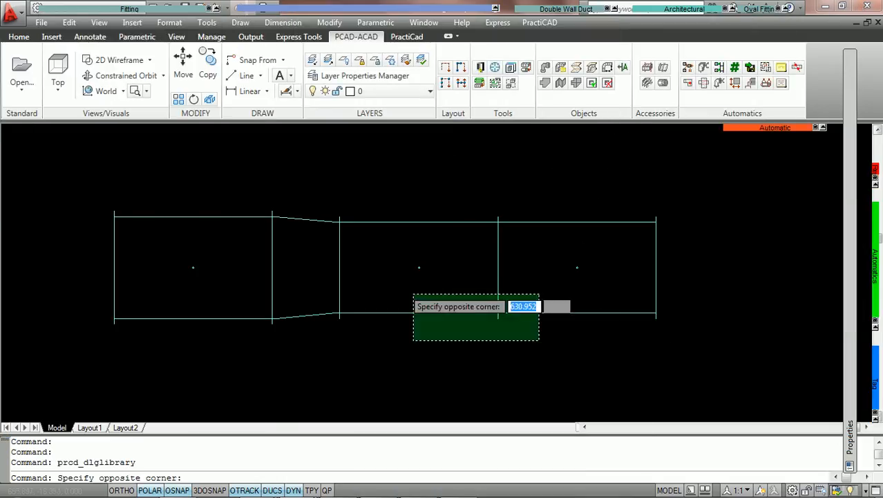
pyautogui.click(215, 173)
pyautogui.moveTo(874, 277)
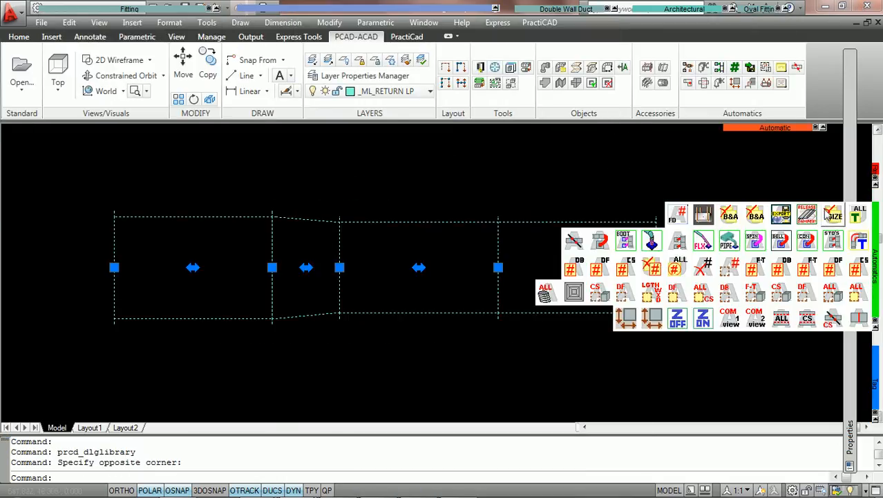
pyautogui.click(834, 215)
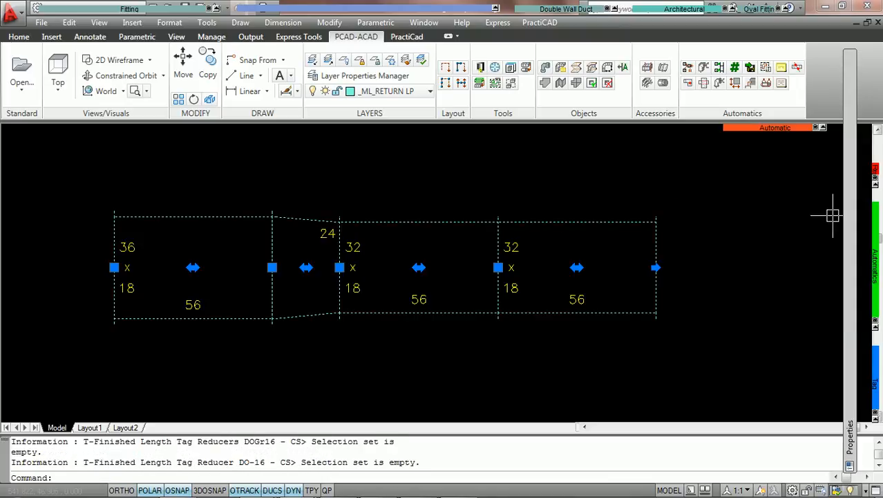
pyautogui.press('Escape')
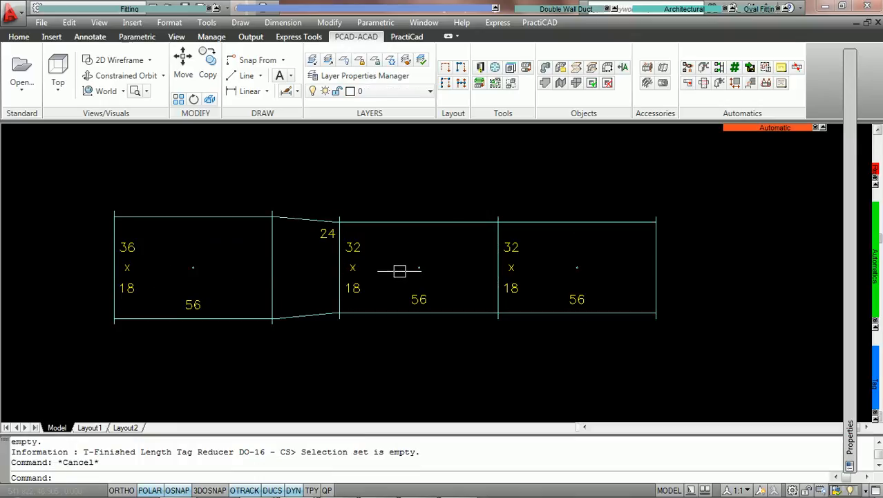
# Set the Width Out of the reducer between the straight ducts to 16.
pyautogui.doubleClick(306, 214)
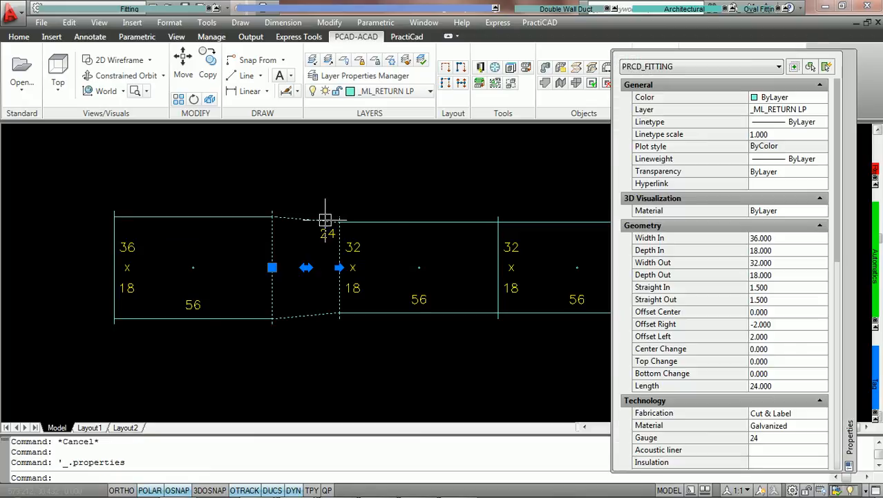
pyautogui.click(782, 262)
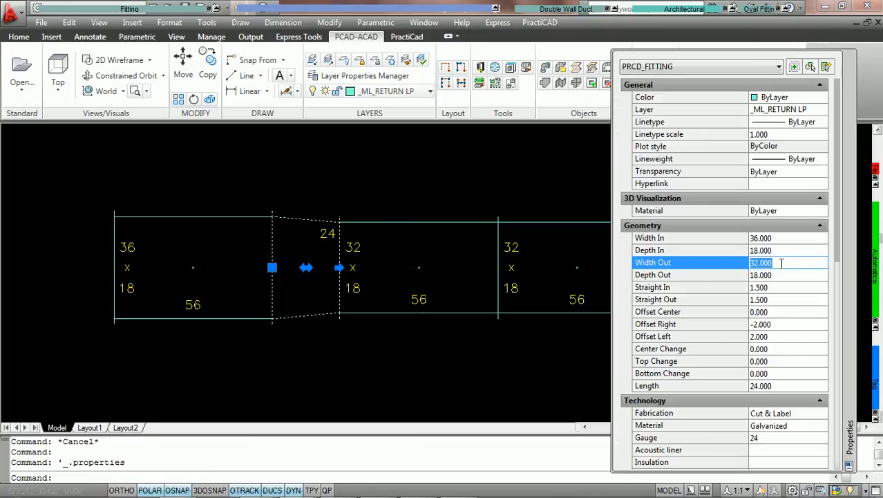
pyautogui.write('16')
pyautogui.press('Return')
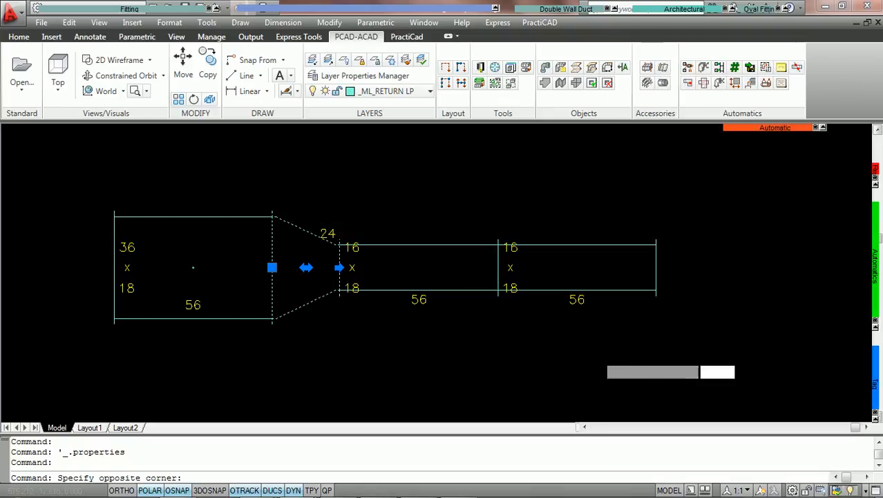
# Run the PCAD SIZE TAGS ultimatic on the whole duct run, including its existing tags, and clear the selection.
pyautogui.click(597, 355)
pyautogui.click(154, 193)
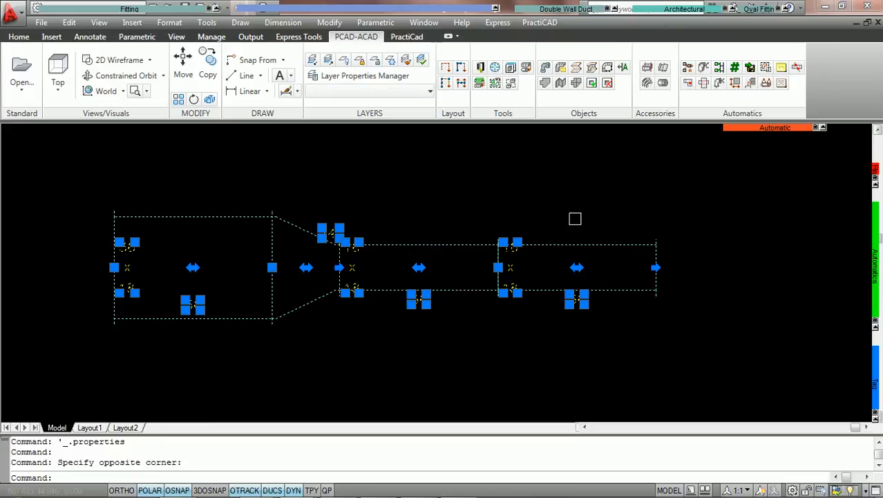
pyautogui.moveTo(738, 137)
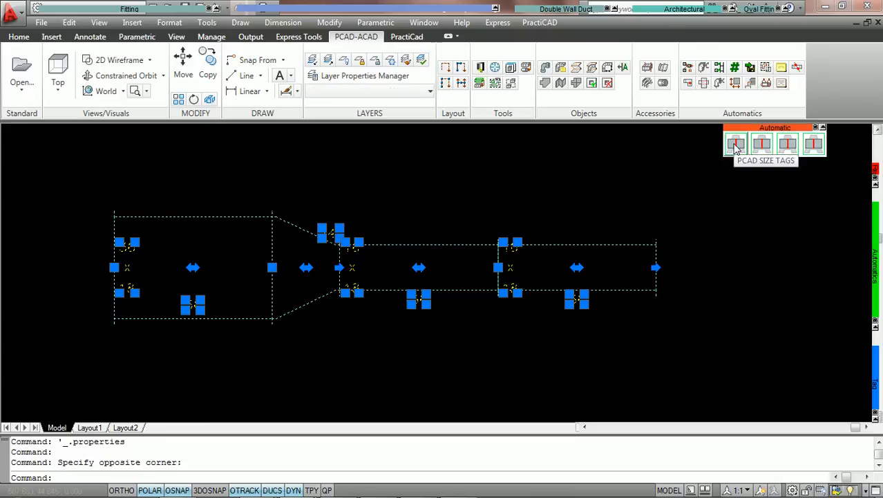
pyautogui.click(737, 145)
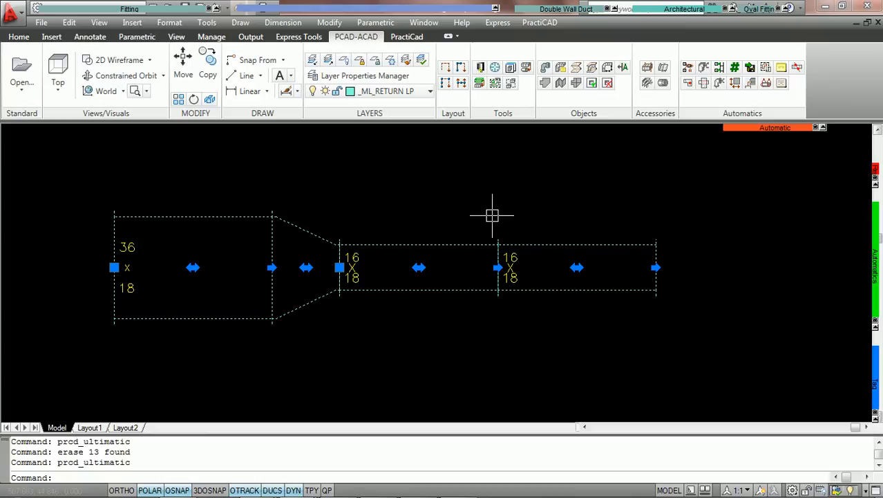
pyautogui.press('Escape')
# Set the reducer's Width Out to 24.
pyautogui.moveTo(877, 290)
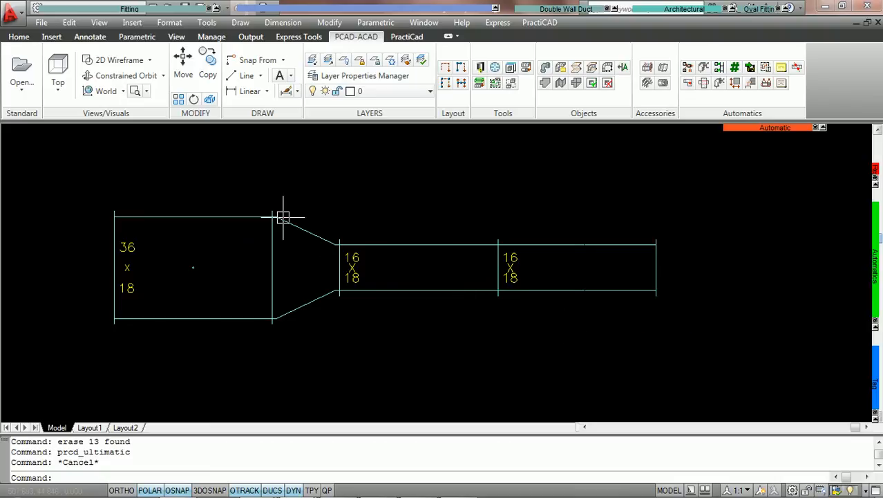
pyautogui.doubleClick(312, 233)
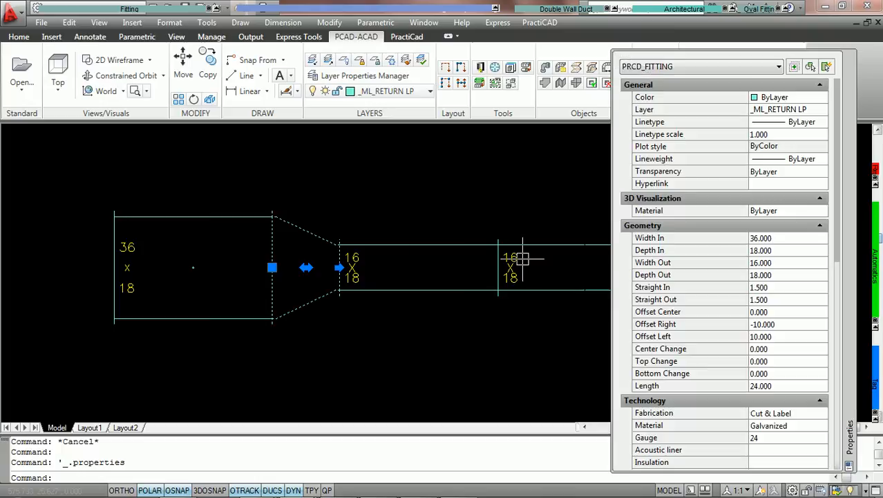
pyautogui.click(790, 263)
pyautogui.write('24')
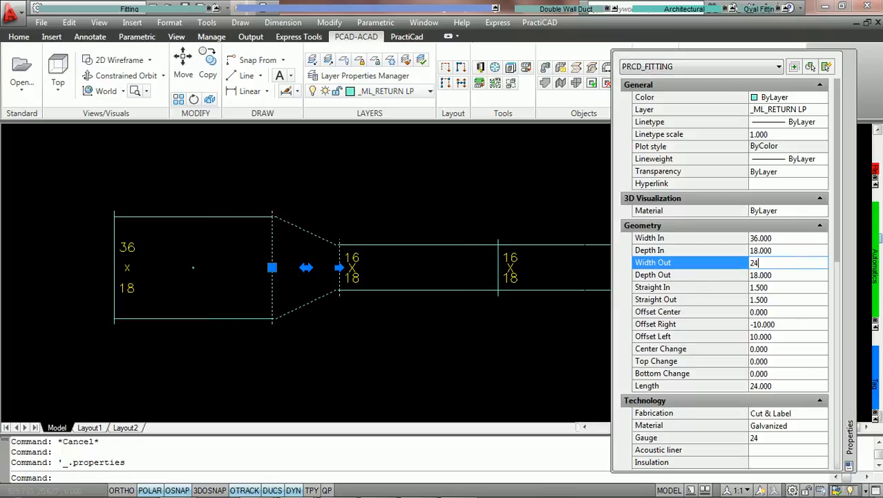
pyautogui.press('Tab')
# Retag the resized duct run with the Replace Tags All Duct - CS automatic and clear the selection.
pyautogui.click(567, 351)
pyautogui.click(146, 170)
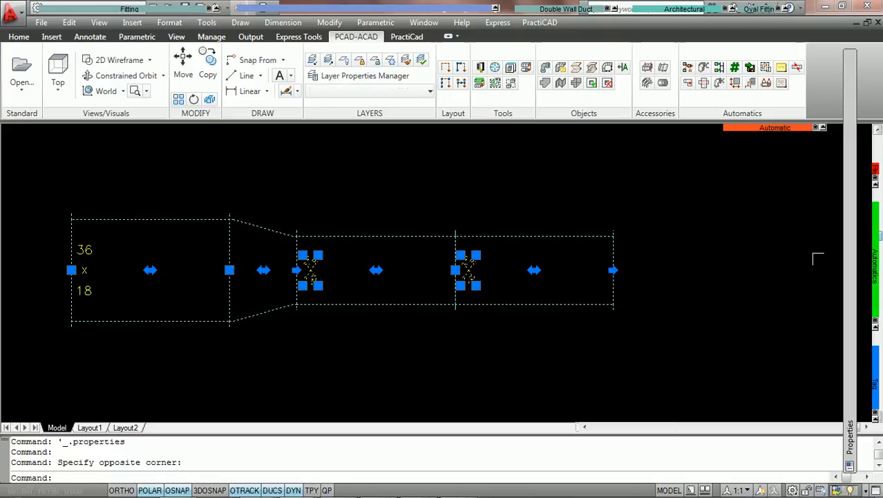
pyautogui.moveTo(878, 241)
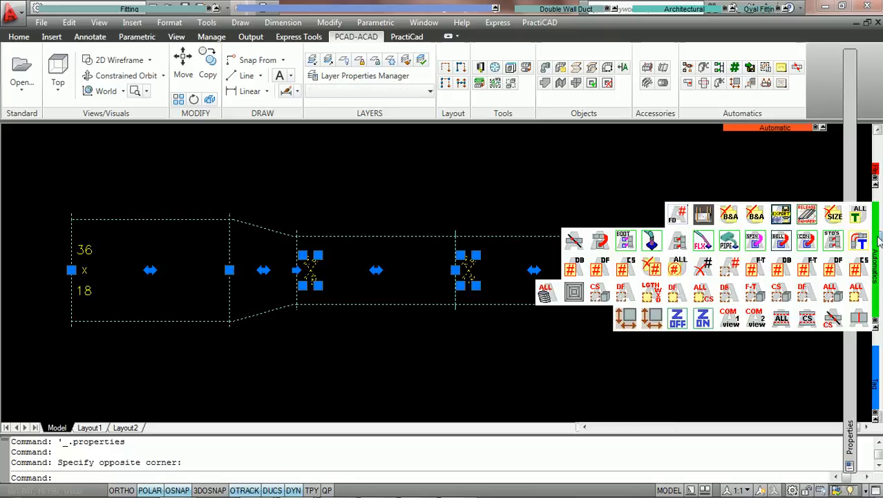
pyautogui.click(835, 218)
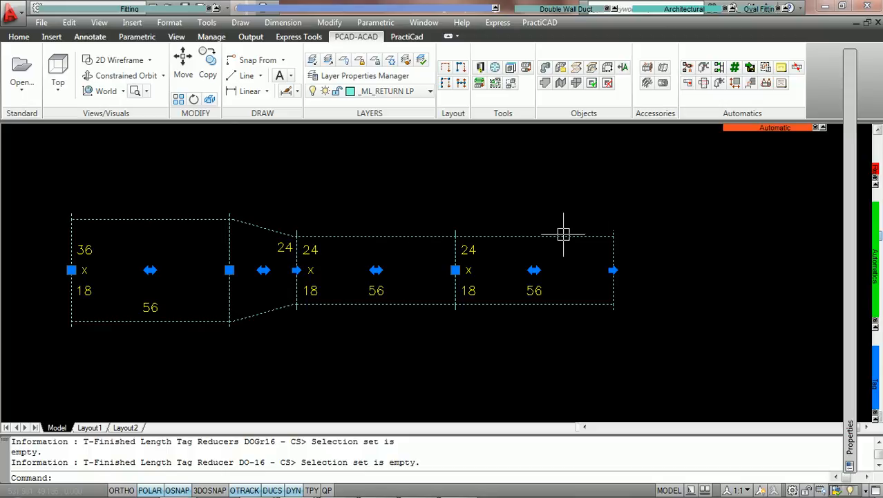
pyautogui.press('Escape')
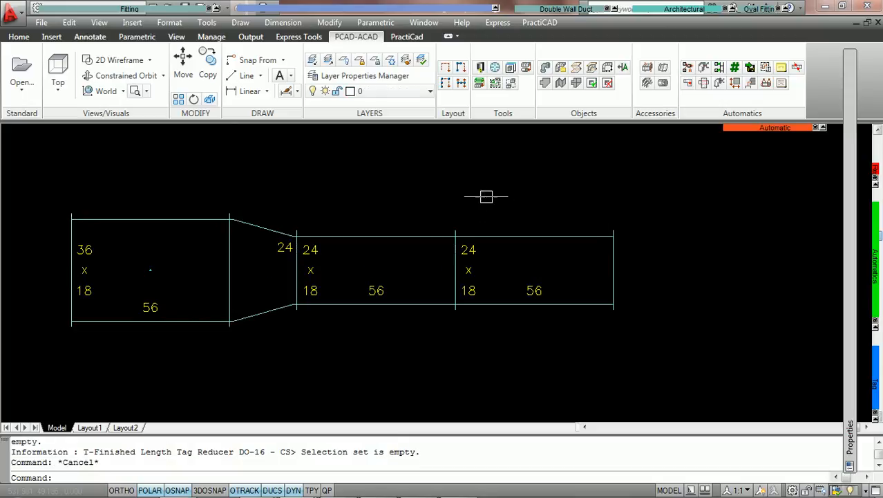